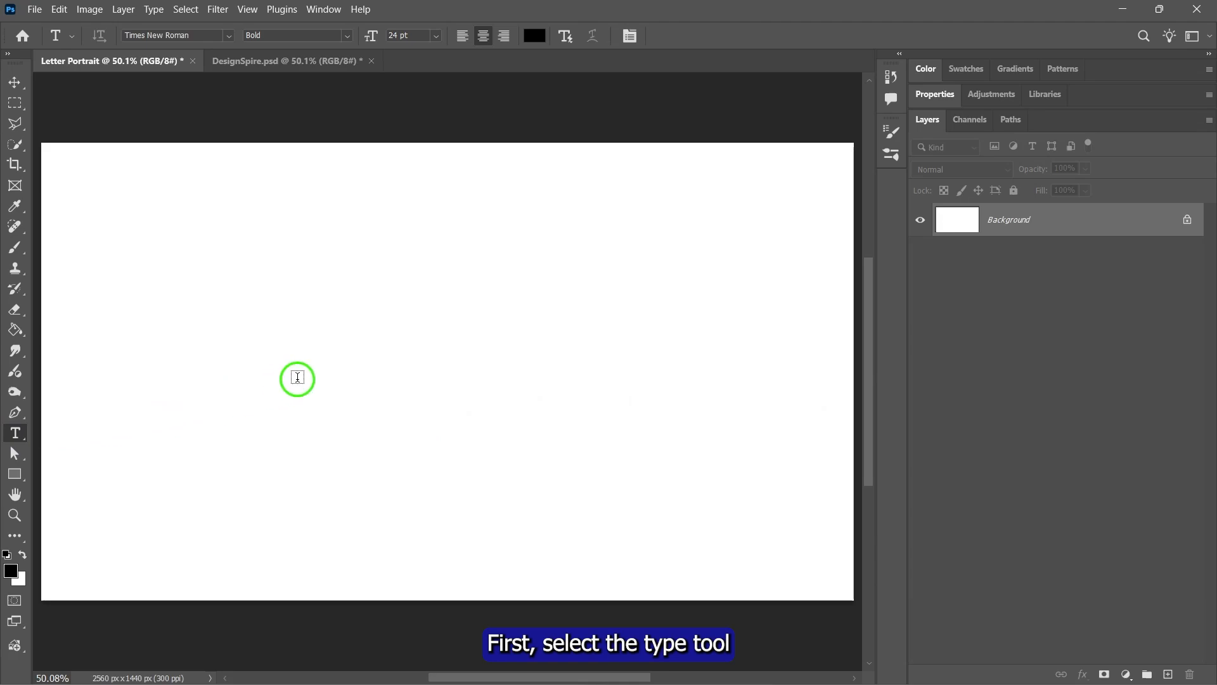
# Add a text layer with the letter Z on the blank canvas and set its font to Times New Roman Bold.
pyautogui.click(297, 377)
pyautogui.write('Z')
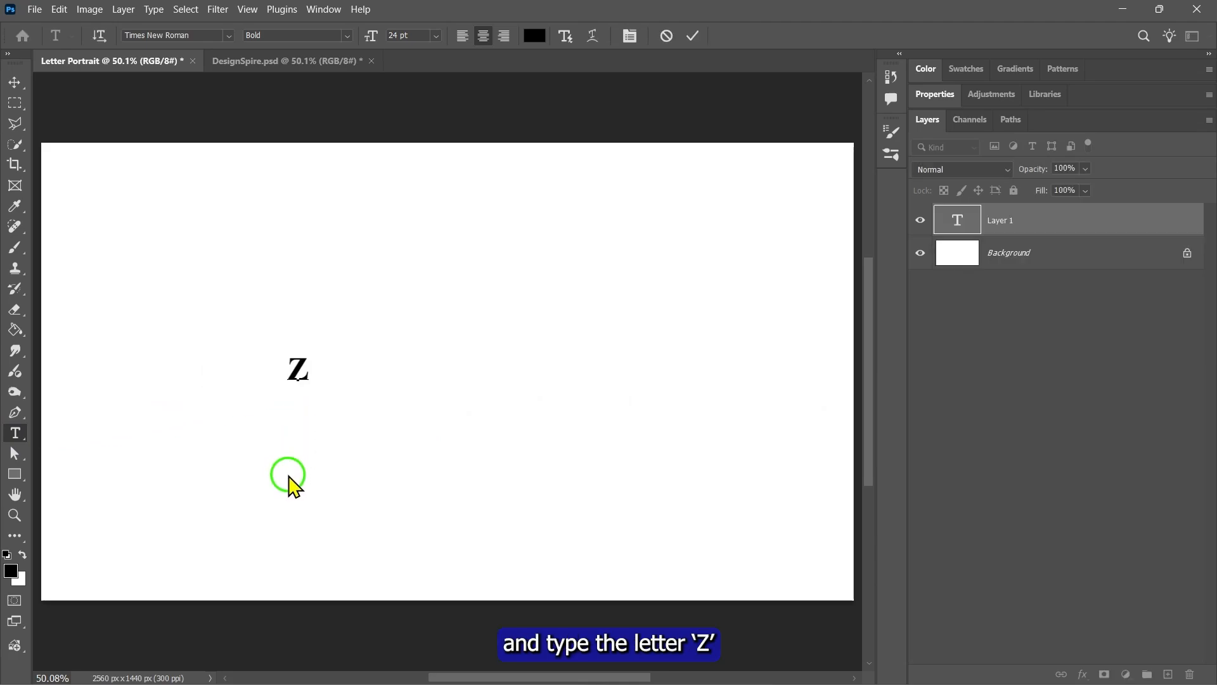
pyautogui.click(936, 95)
pyautogui.click(1063, 188)
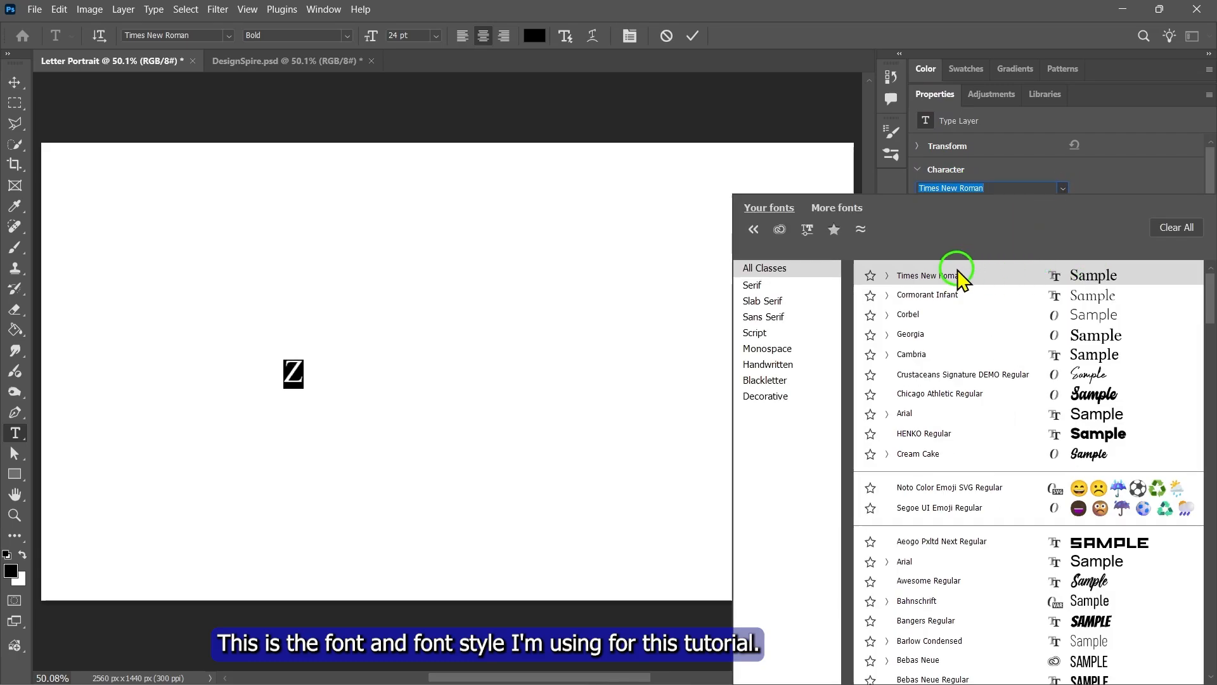
pyautogui.click(961, 277)
pyautogui.click(1074, 208)
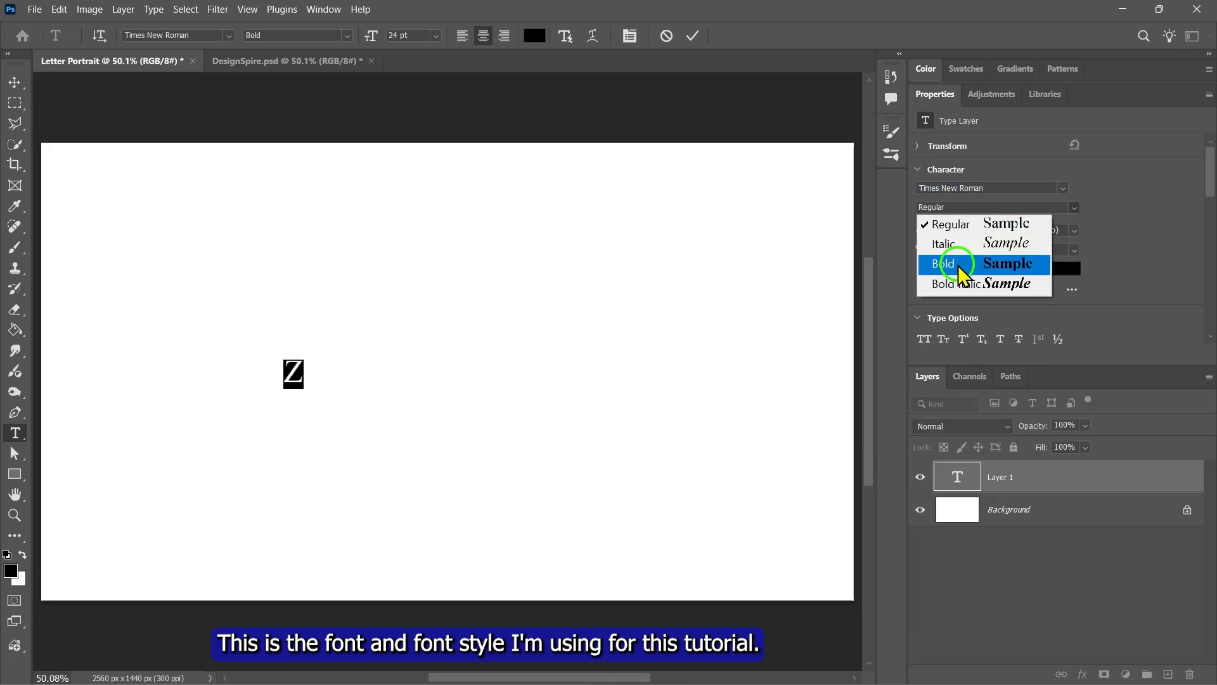
pyautogui.click(959, 264)
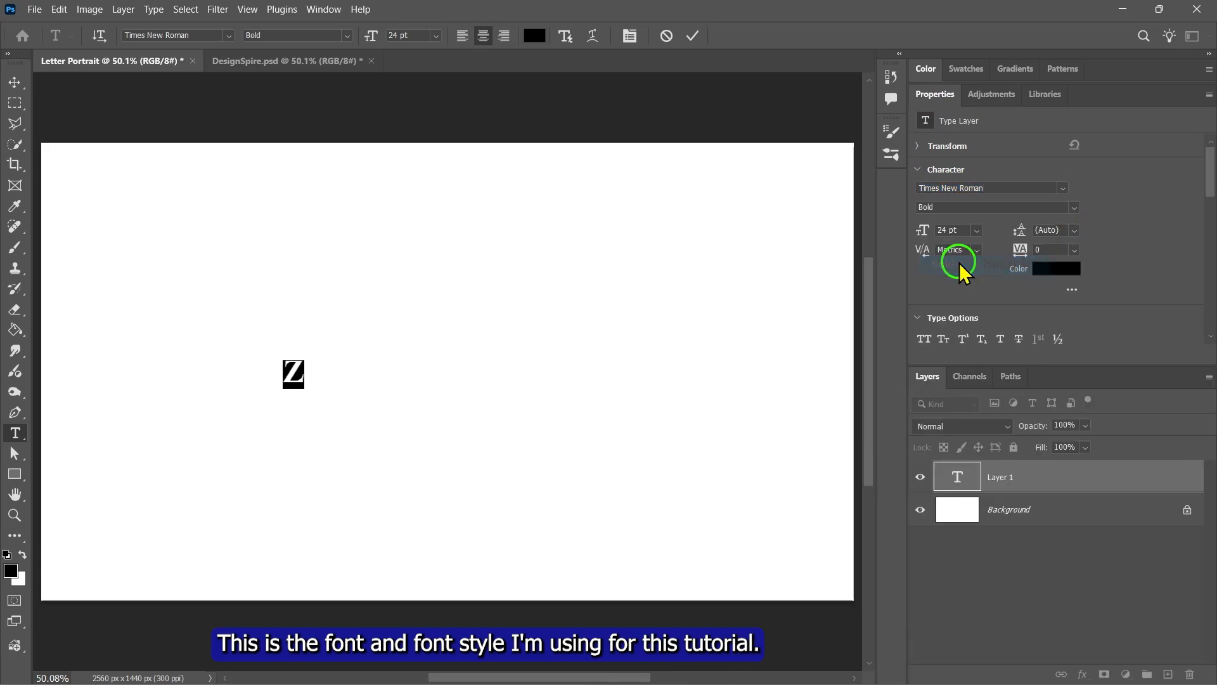
# Set the letter Z's font size to 325 pt and move the letter to the centre of the canvas.
pyautogui.click(944, 230)
pyautogui.write('150')
pyautogui.press('Return')
pyautogui.write('325')
pyautogui.press('Return')
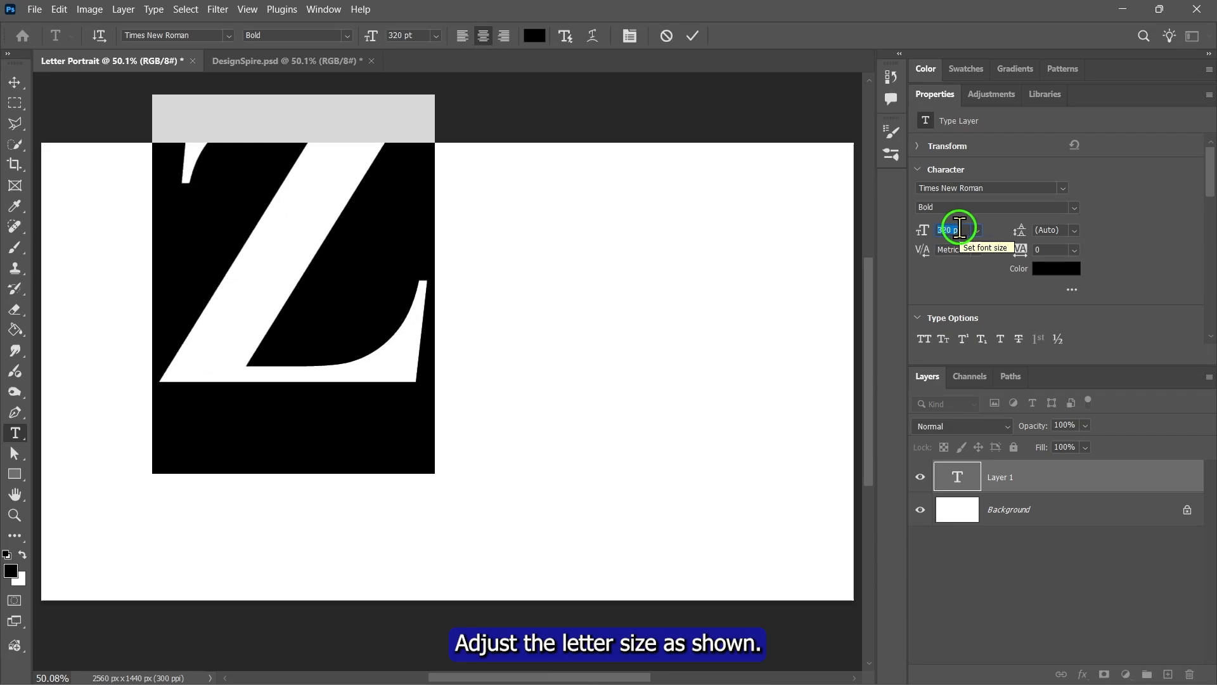
pyautogui.click(692, 35)
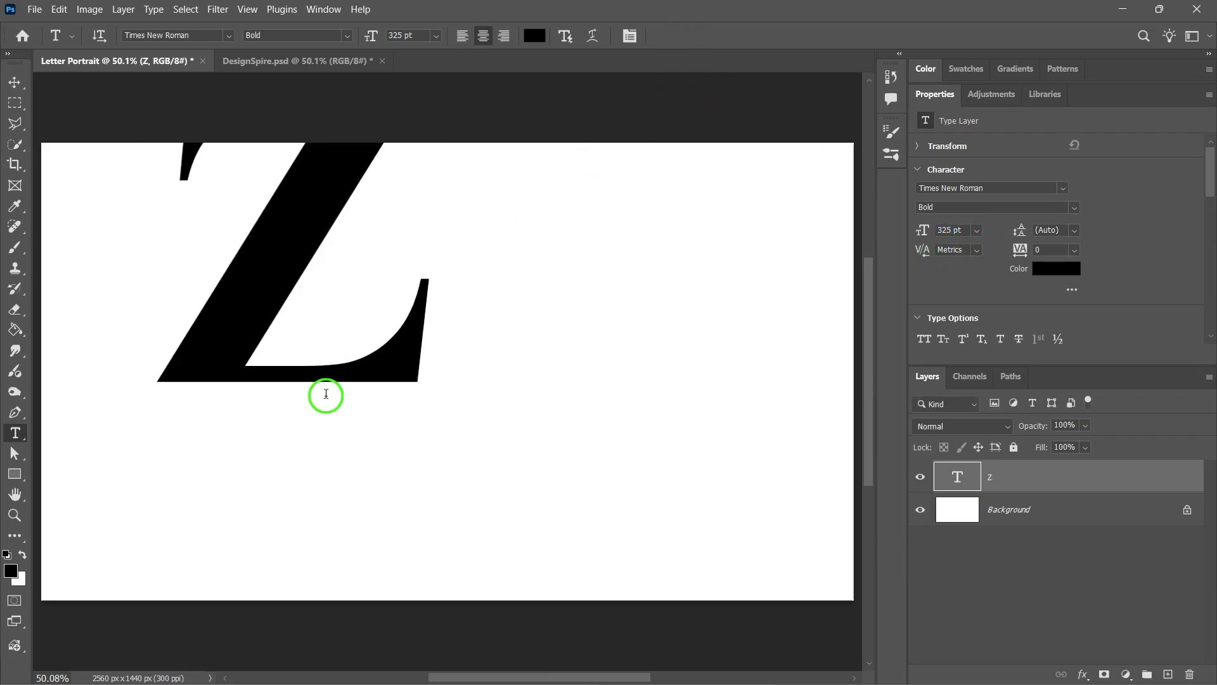
pyautogui.click(24, 85)
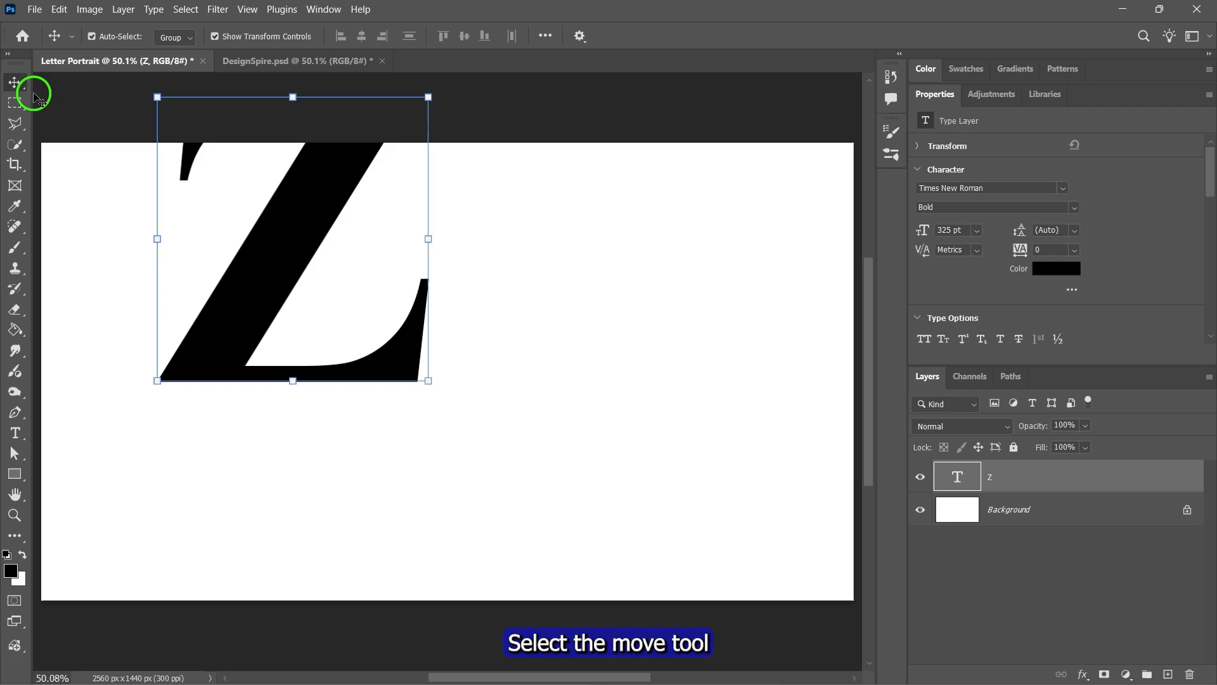
pyautogui.moveTo(272, 245); pyautogui.dragTo(431, 374)
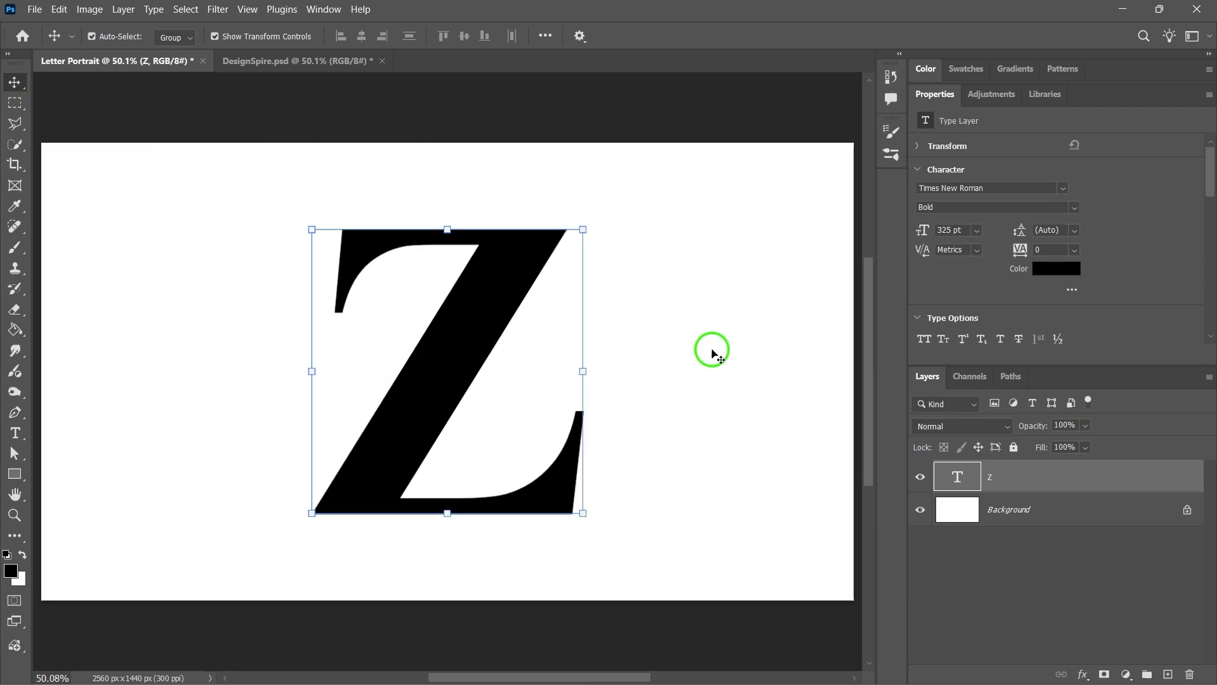
# Change the letter Z's text color to dark red 9c0000.
pyautogui.click(1056, 268)
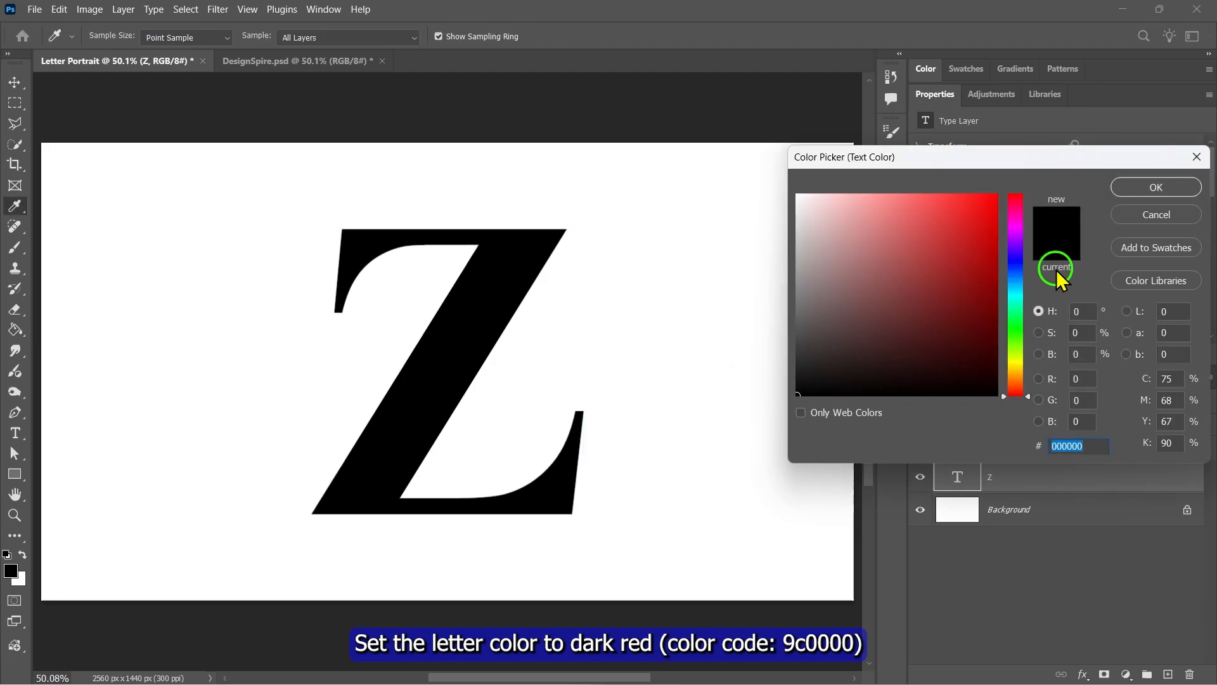
pyautogui.moveTo(993, 257); pyautogui.dragTo(1038, 273)
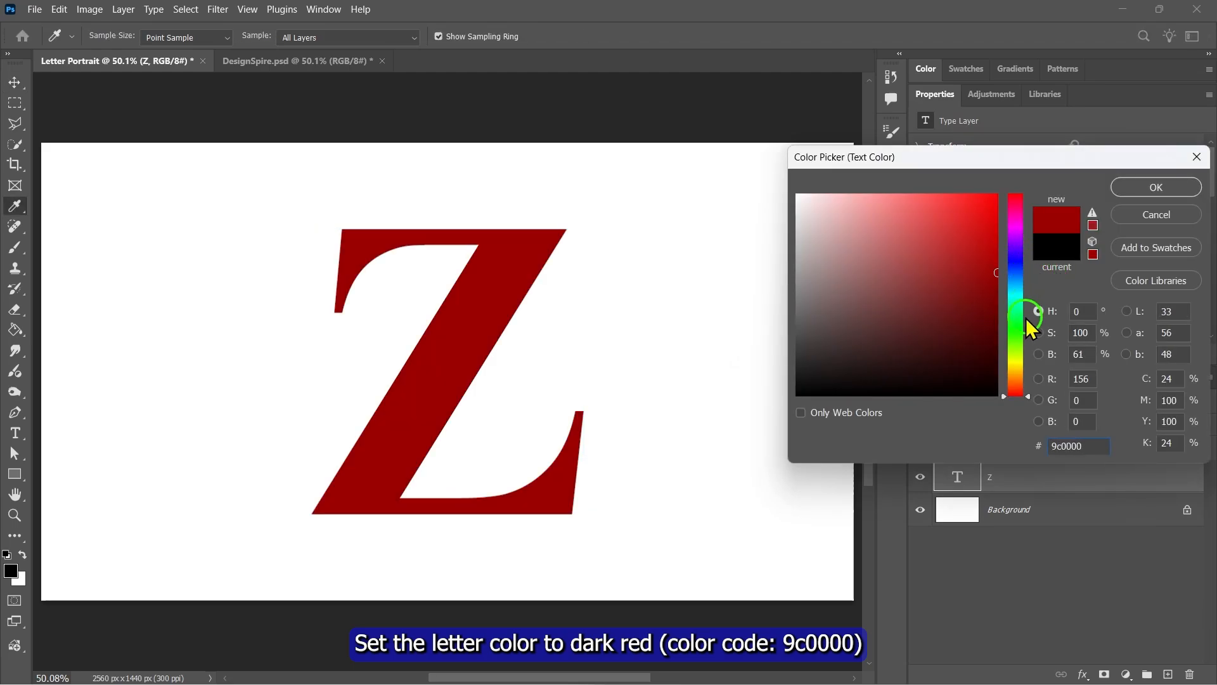
pyautogui.moveTo(1089, 445); pyautogui.dragTo(1021, 444)
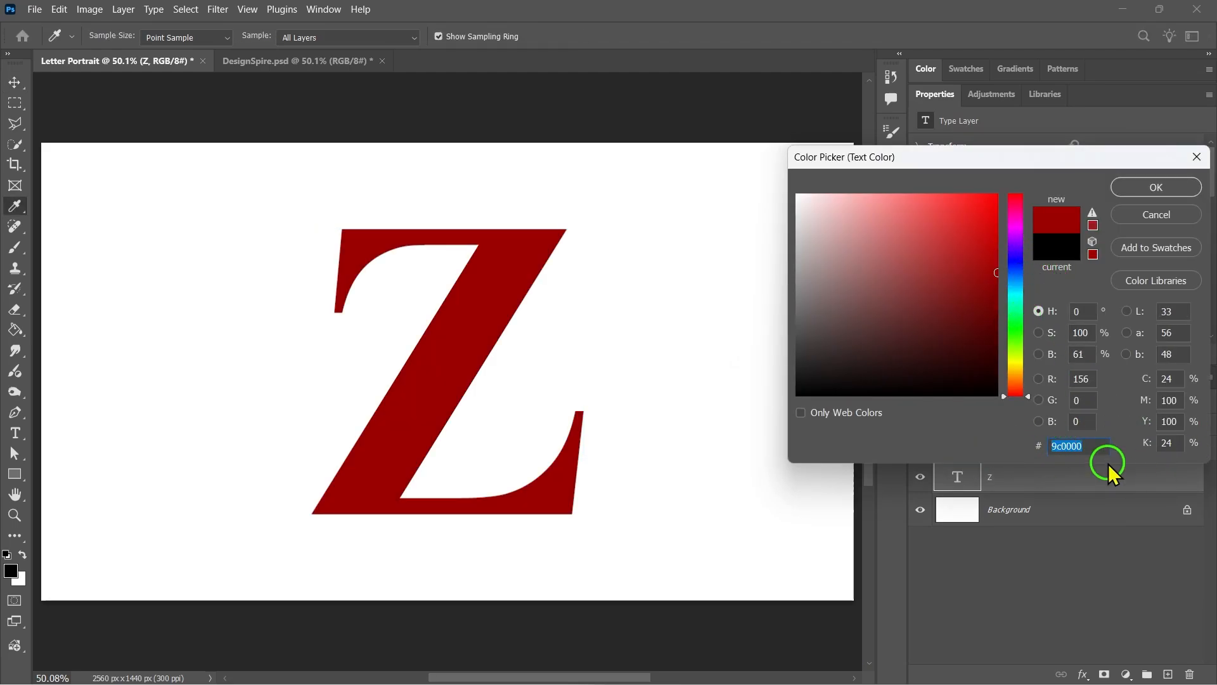
pyautogui.click(1158, 182)
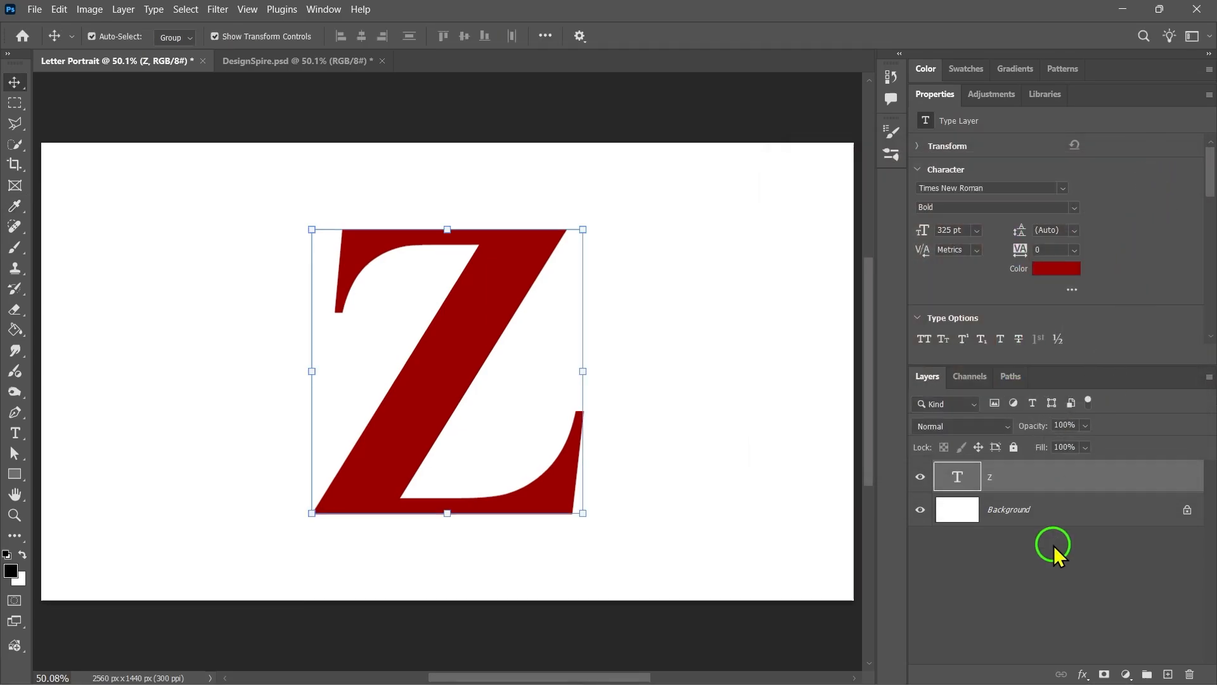
# Give the Z layer a smooth Inner Bevel with 1000% depth and 250 px size, and an 8 px white outside Stroke.
pyautogui.click(936, 94)
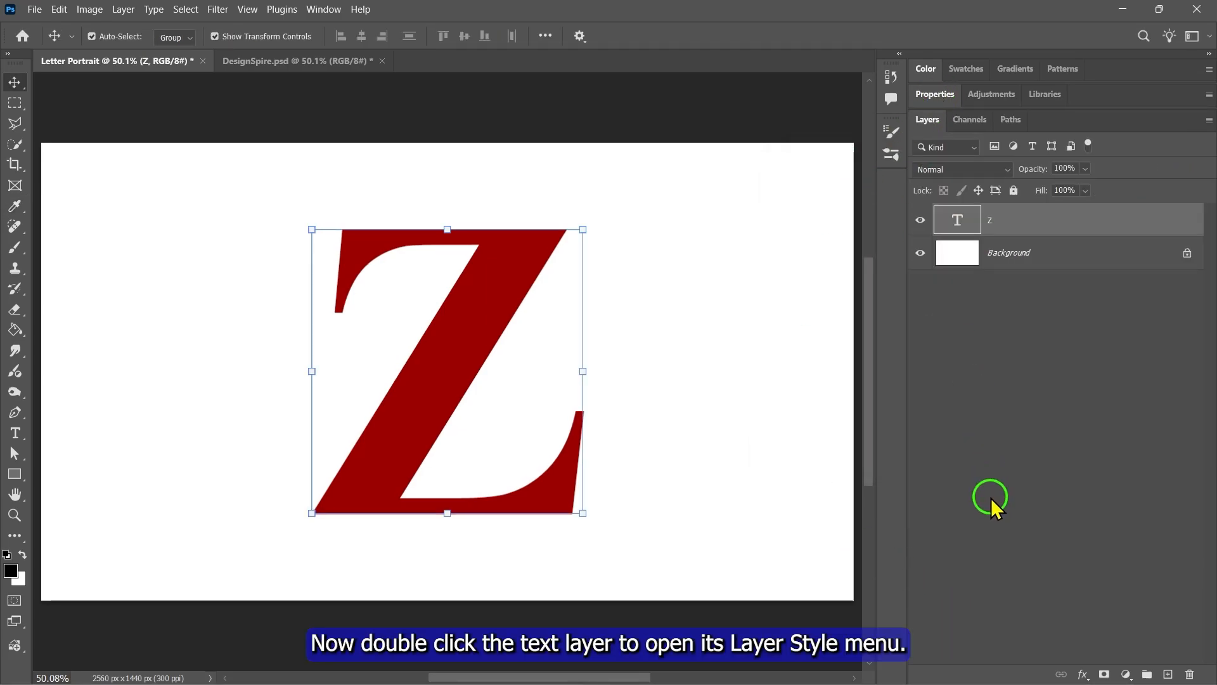
pyautogui.doubleClick(1014, 220)
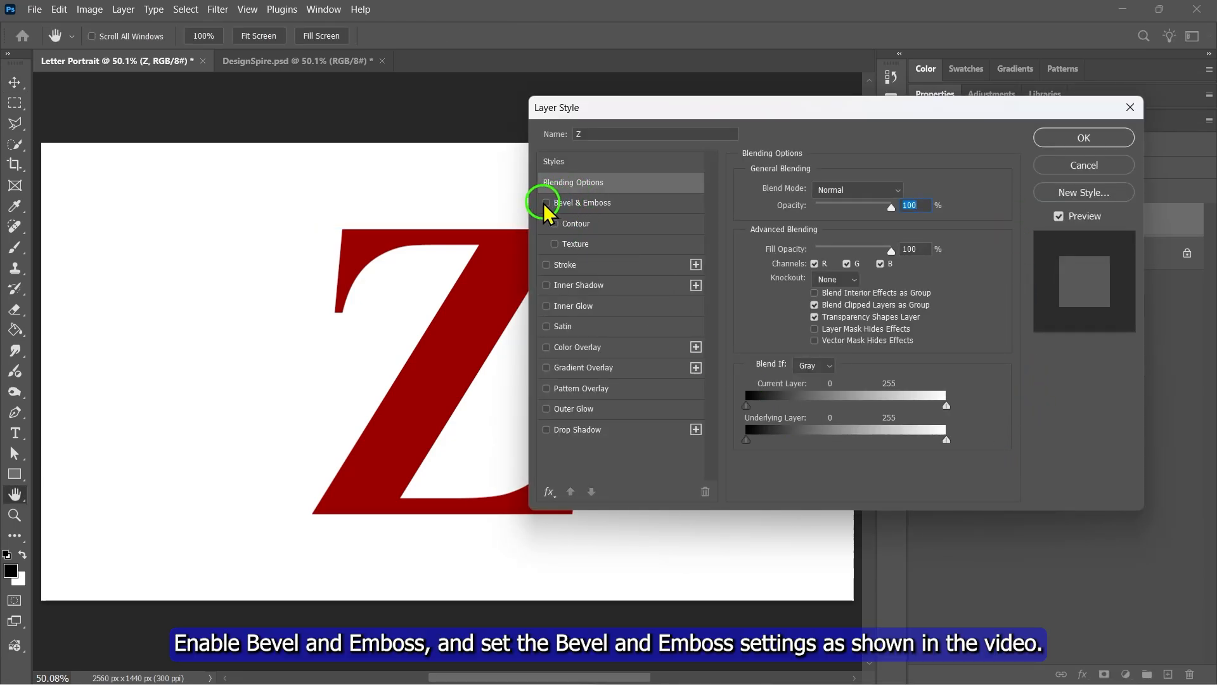
pyautogui.click(564, 202)
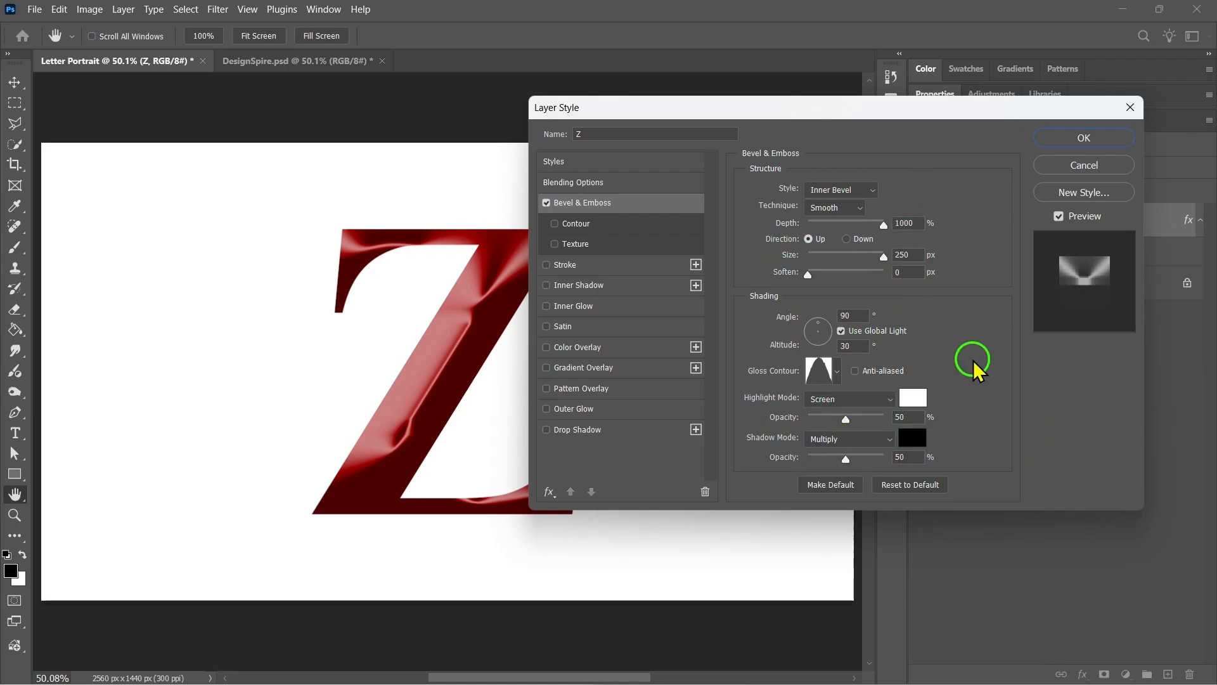
pyautogui.click(546, 267)
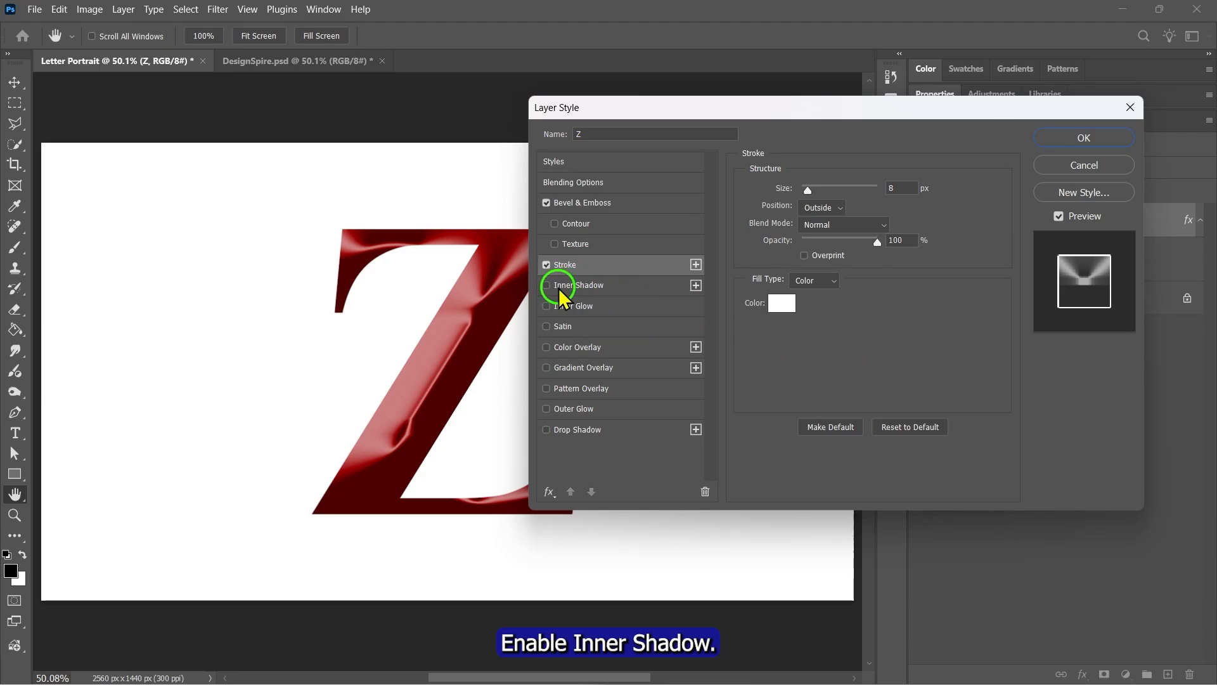
# Add an Inner Shadow (56% opacity, 27% choke, 27 px size) and a Drop Shadow (63% opacity, 8 px distance, 40% spread, 15 px size).
pyautogui.click(580, 286)
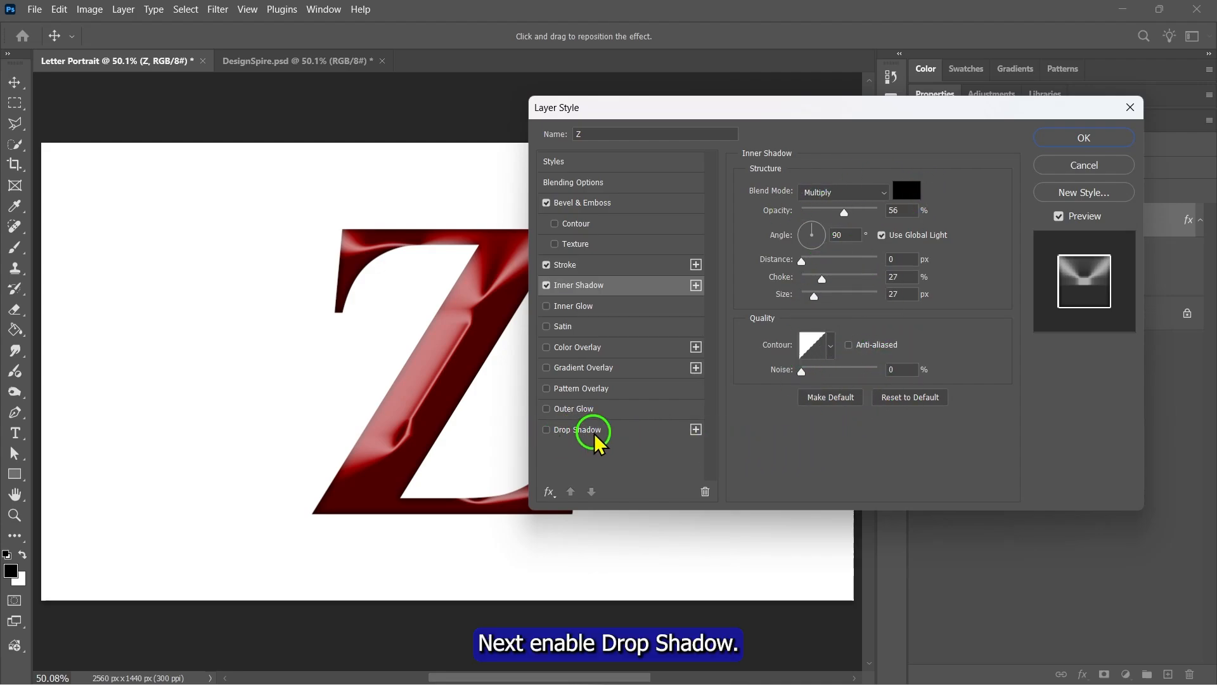
pyautogui.click(547, 430)
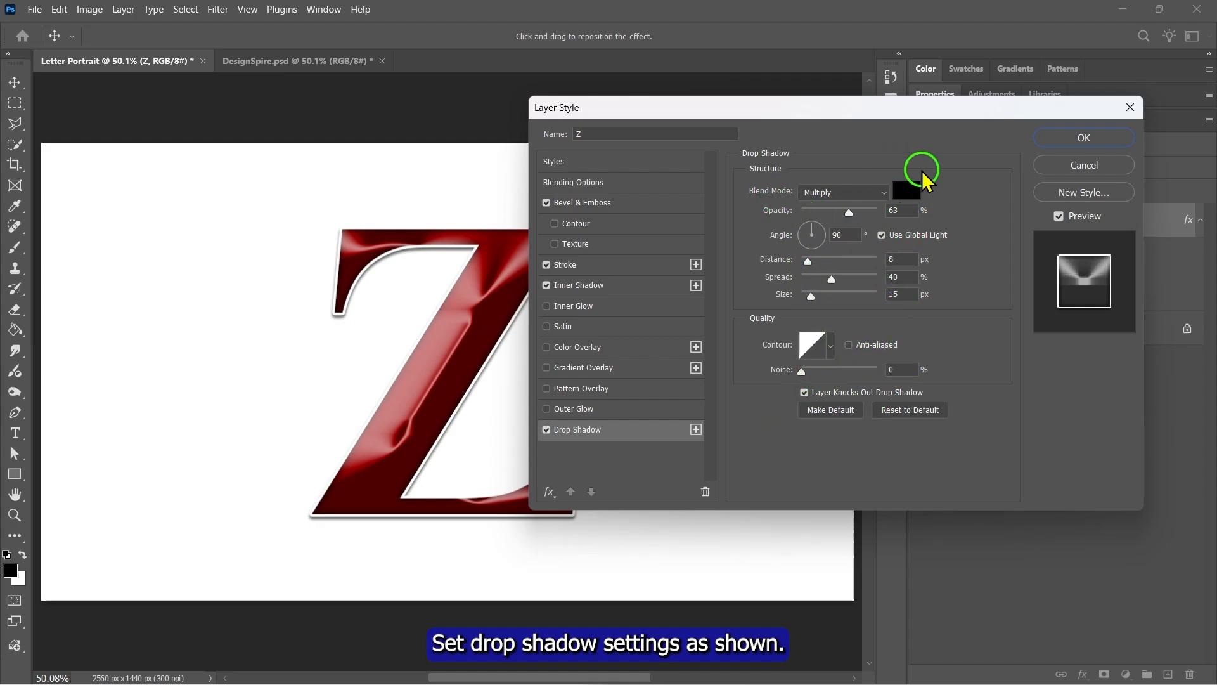
pyautogui.click(1066, 137)
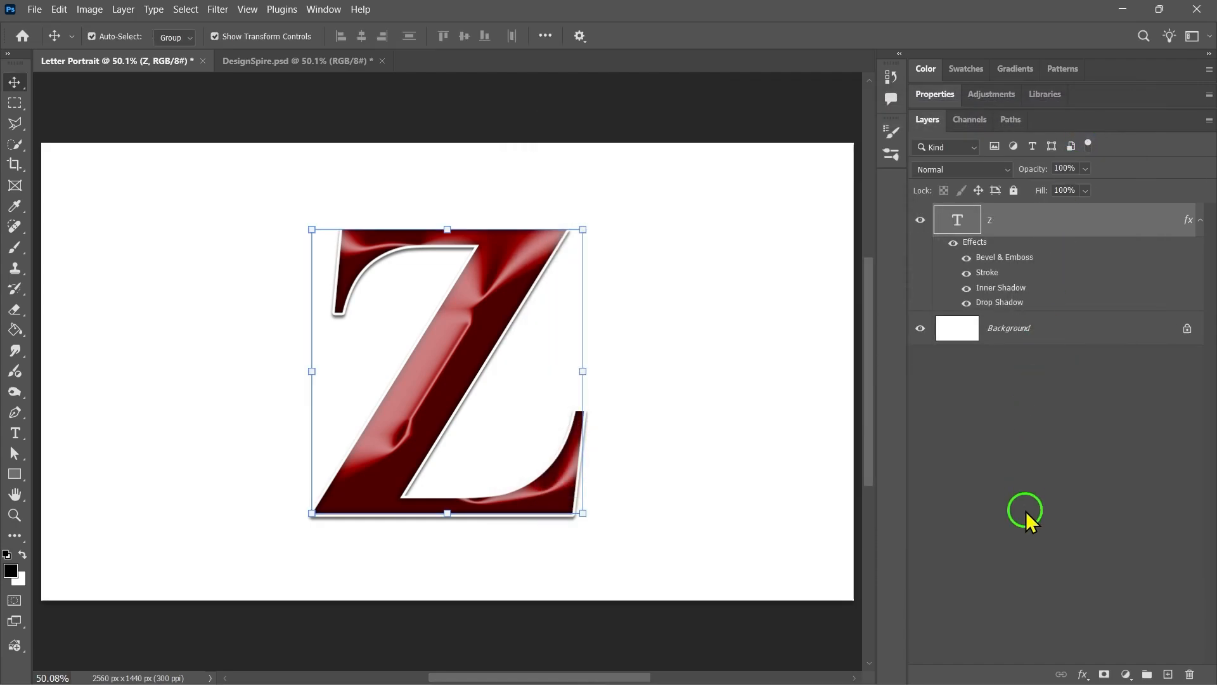
# Place the Subject image from the Letter Portrait folder onto the canvas above the letter Z.
pyautogui.hotkey('alt', 'Tab')
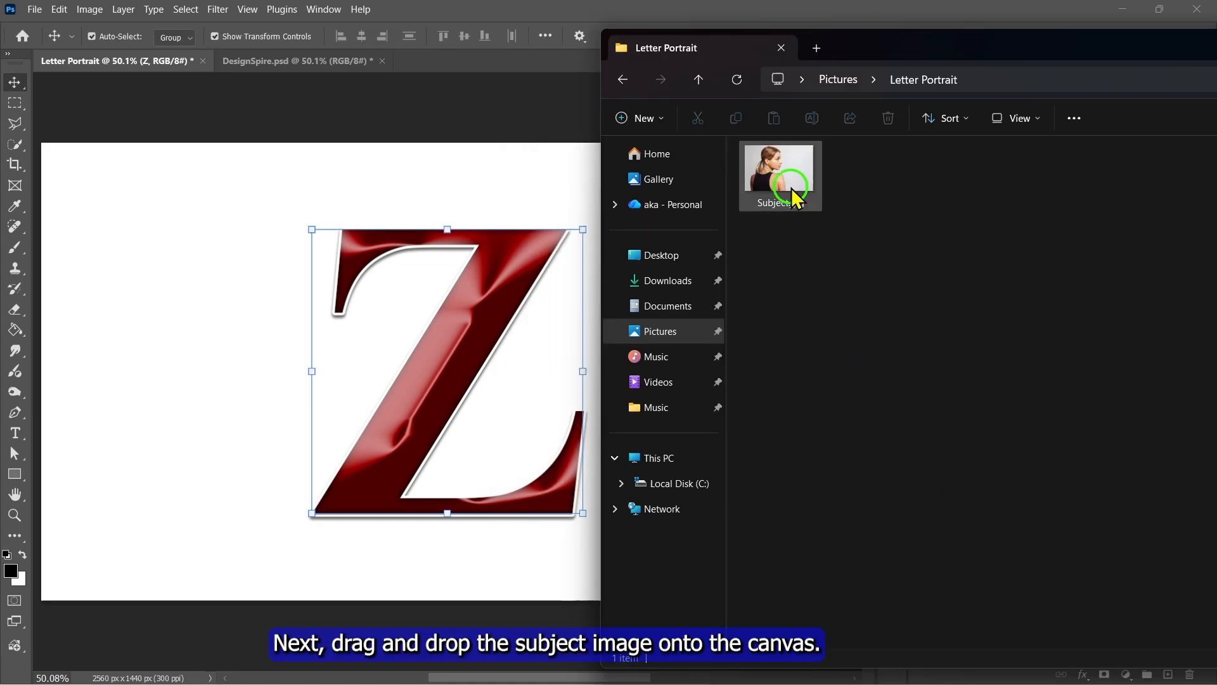
pyautogui.moveTo(793, 196); pyautogui.dragTo(408, 321)
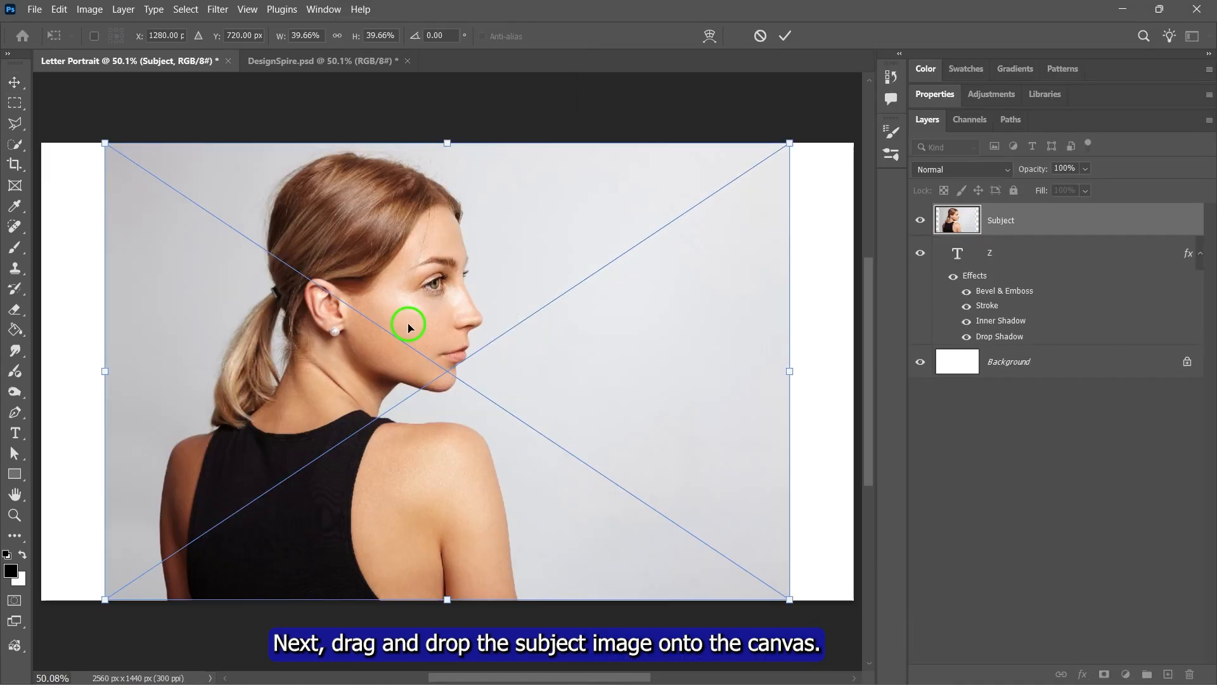
pyautogui.click(785, 36)
# Select the woman automatically with Select Subject and open the selection in Select and Mask.
pyautogui.click(186, 10)
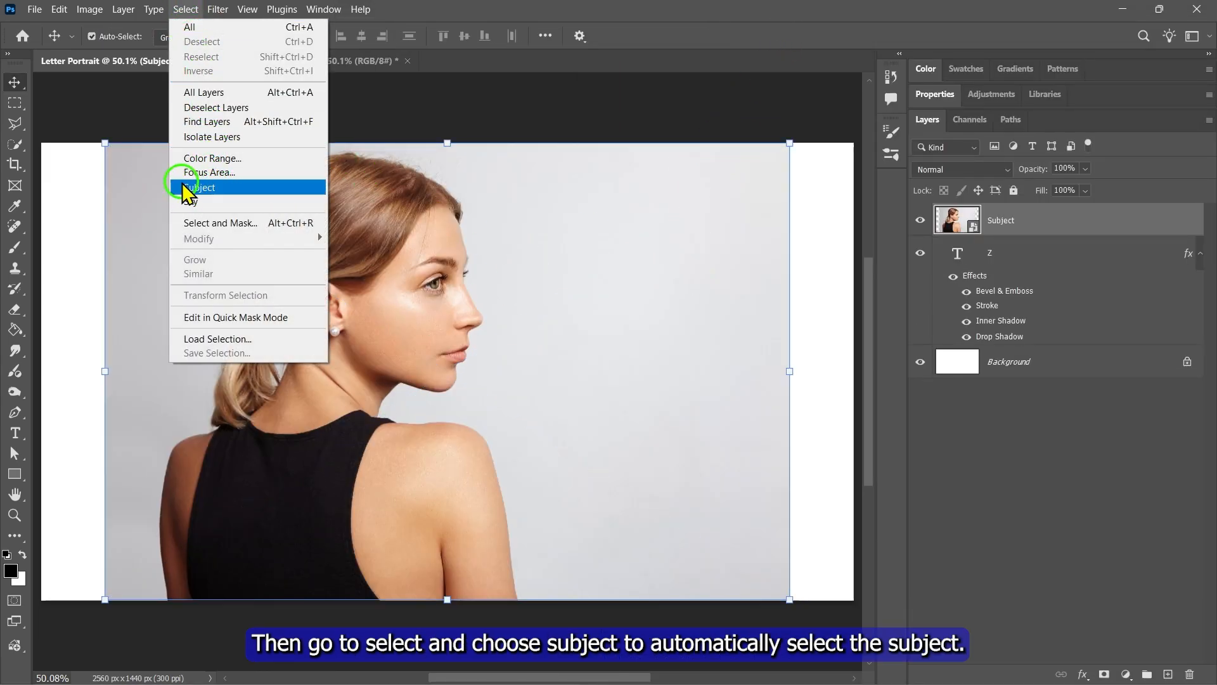
pyautogui.click(207, 189)
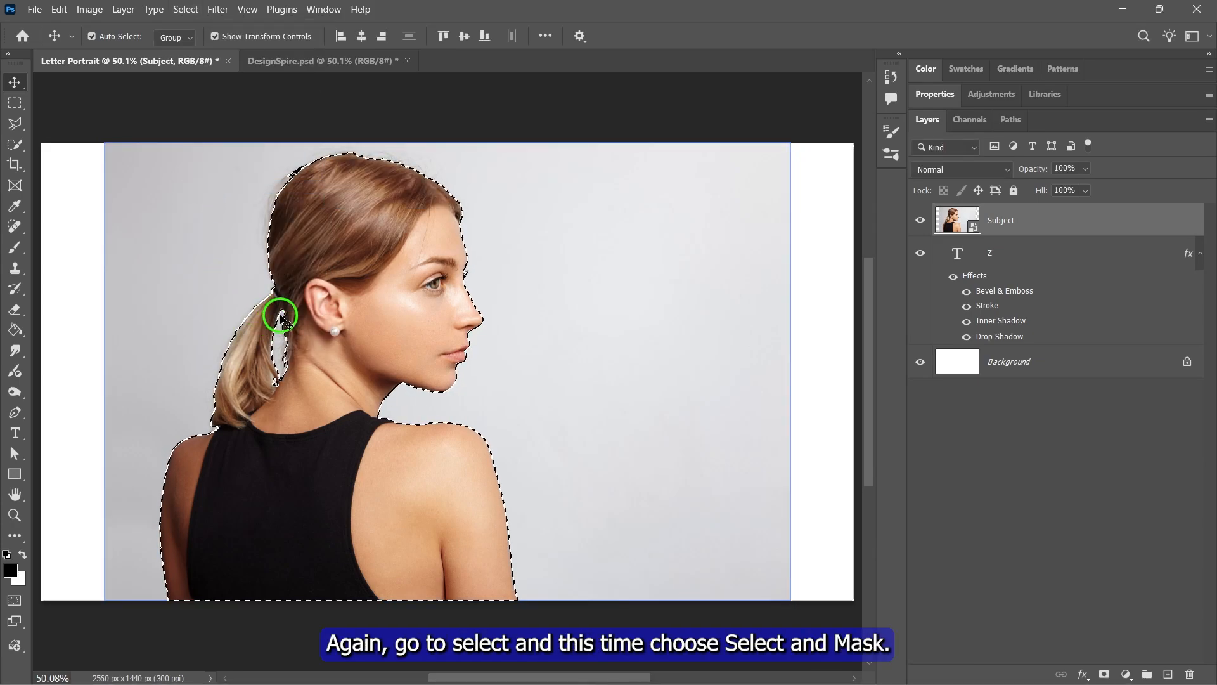
pyautogui.click(185, 10)
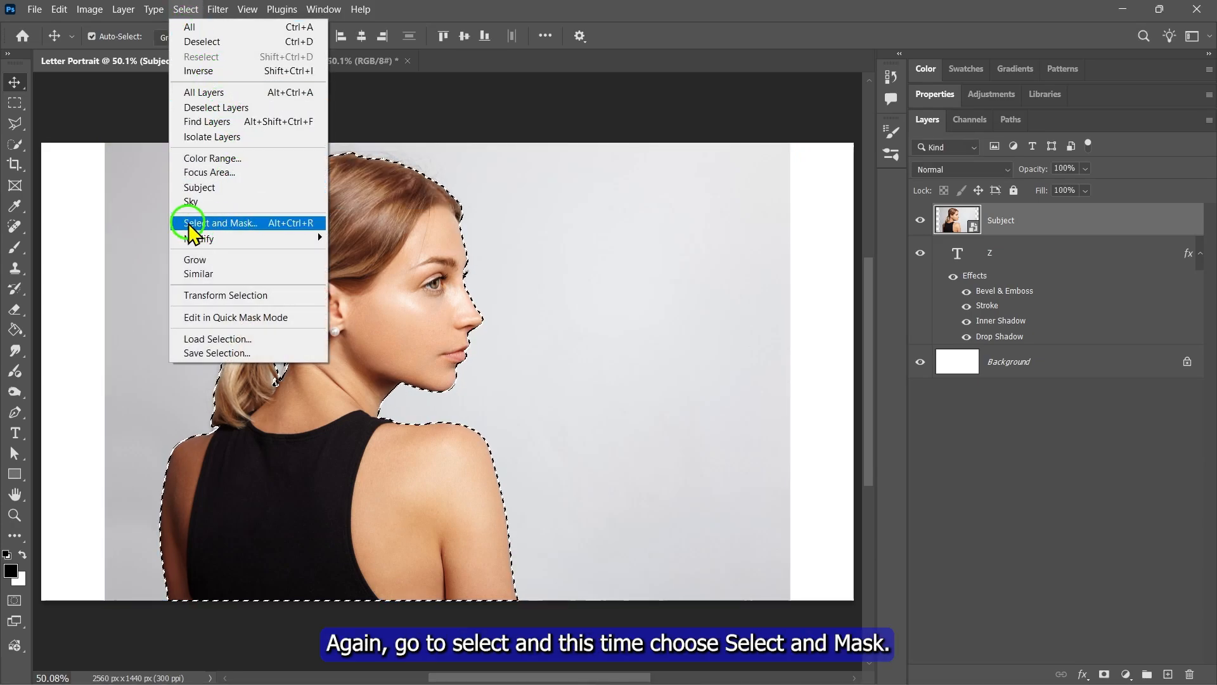
pyautogui.click(246, 226)
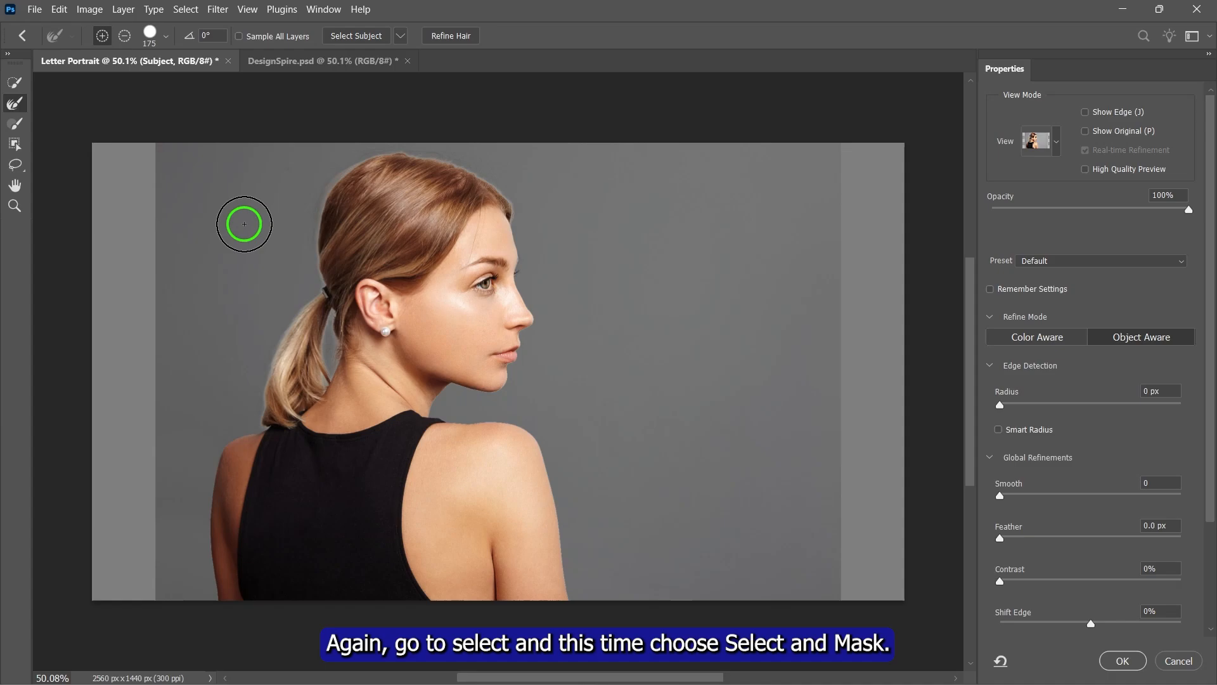
# Set the Select and Mask preview to On Black at 100% opacity.
pyautogui.click(1055, 141)
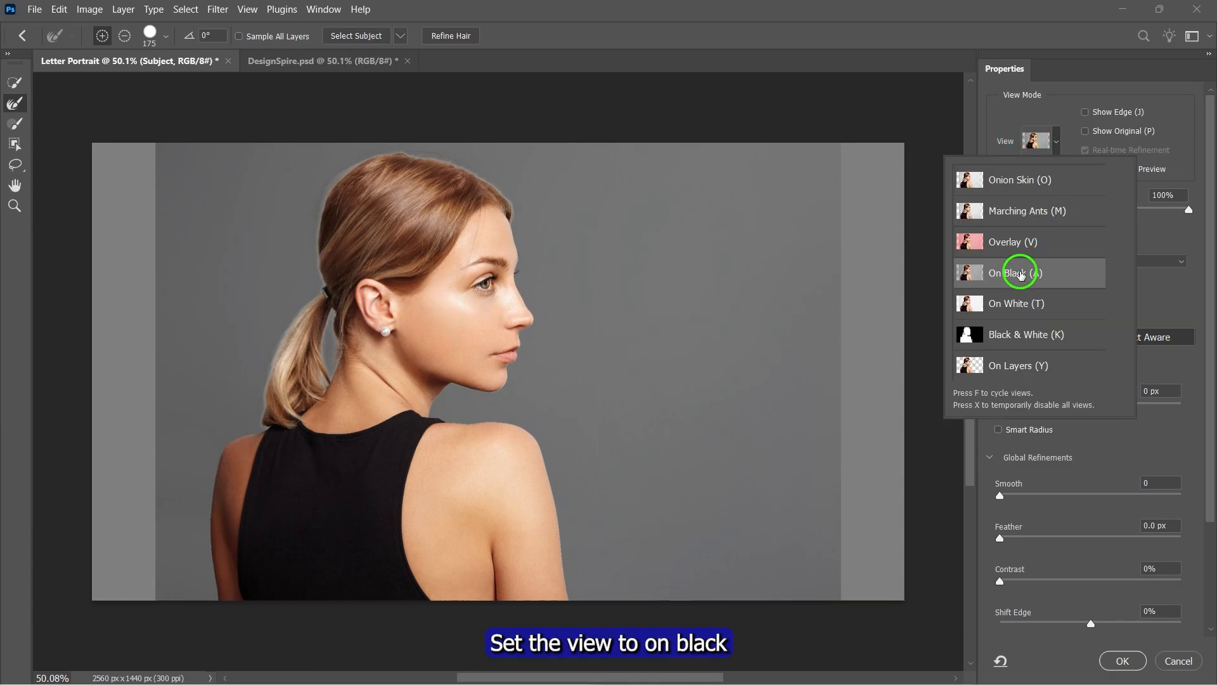
pyautogui.click(1026, 279)
pyautogui.click(1043, 138)
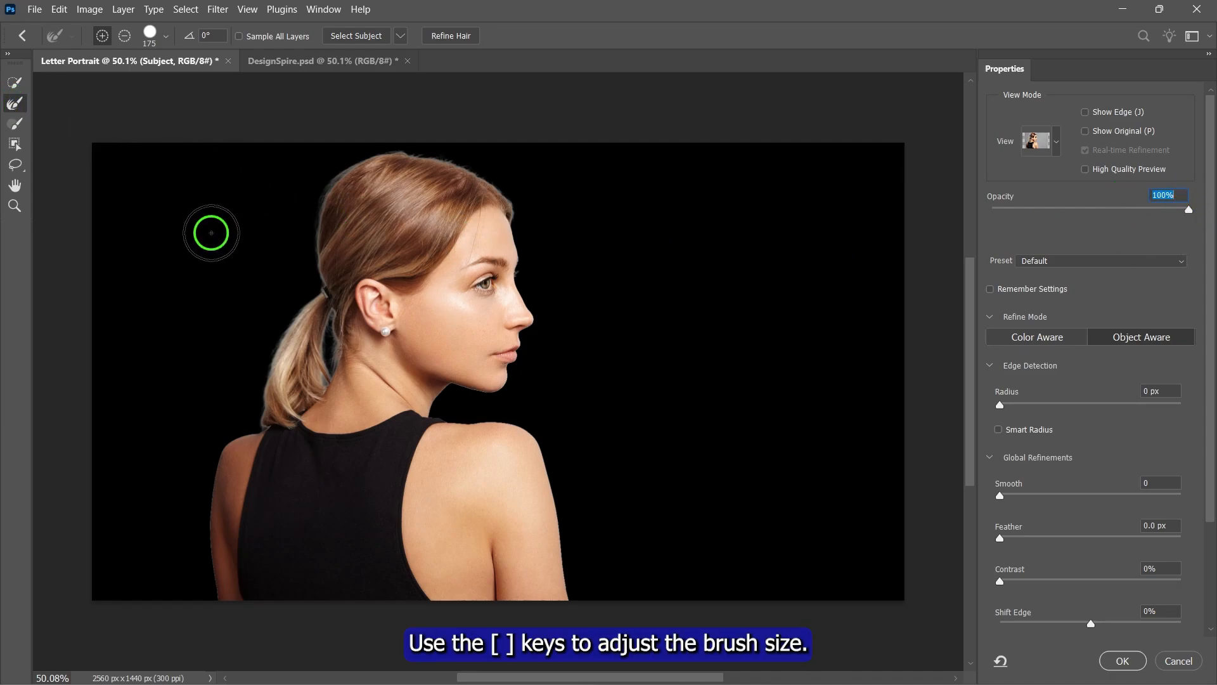
# Refine the selection along the hair edges and ponytail gap with the Refine Edge Brush, and mask the Subject layer with it.
pyautogui.press('[')
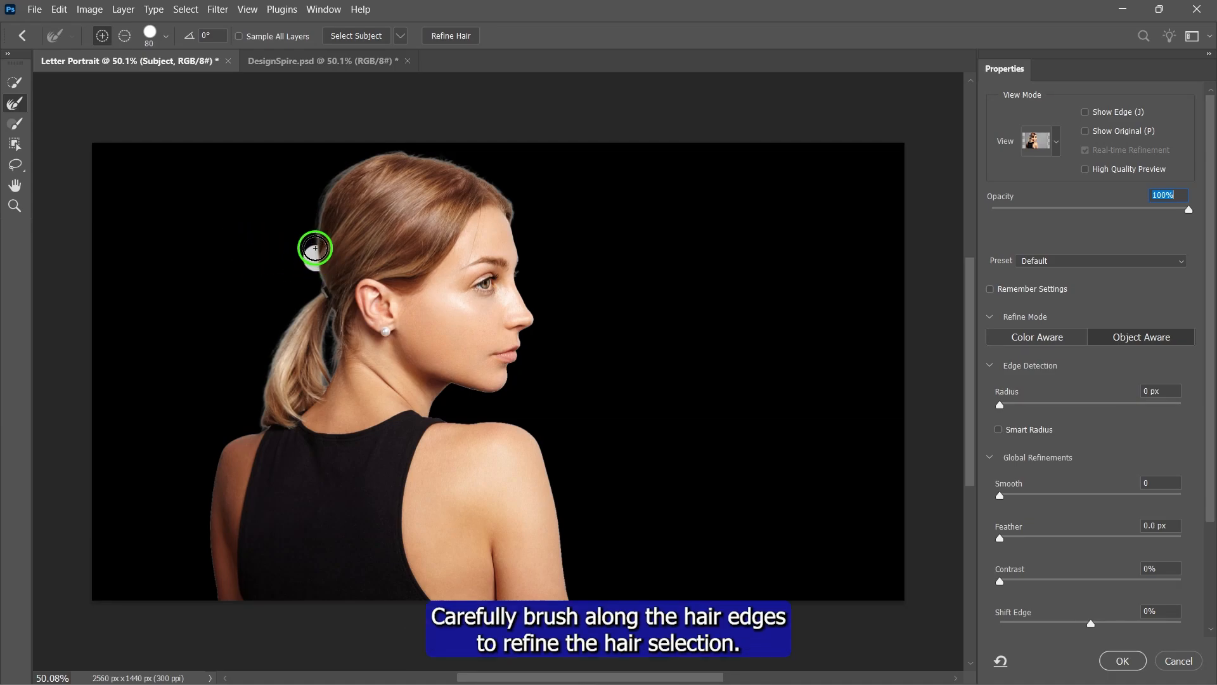
pyautogui.moveTo(315, 249)
pyautogui.mouseDown()
pyautogui.moveTo(315, 207)
pyautogui.moveTo(356, 163)
pyautogui.moveTo(493, 174)
pyautogui.moveTo(380, 152)
pyautogui.mouseUp()
pyautogui.moveTo(461, 158); pyautogui.dragTo(522, 215)
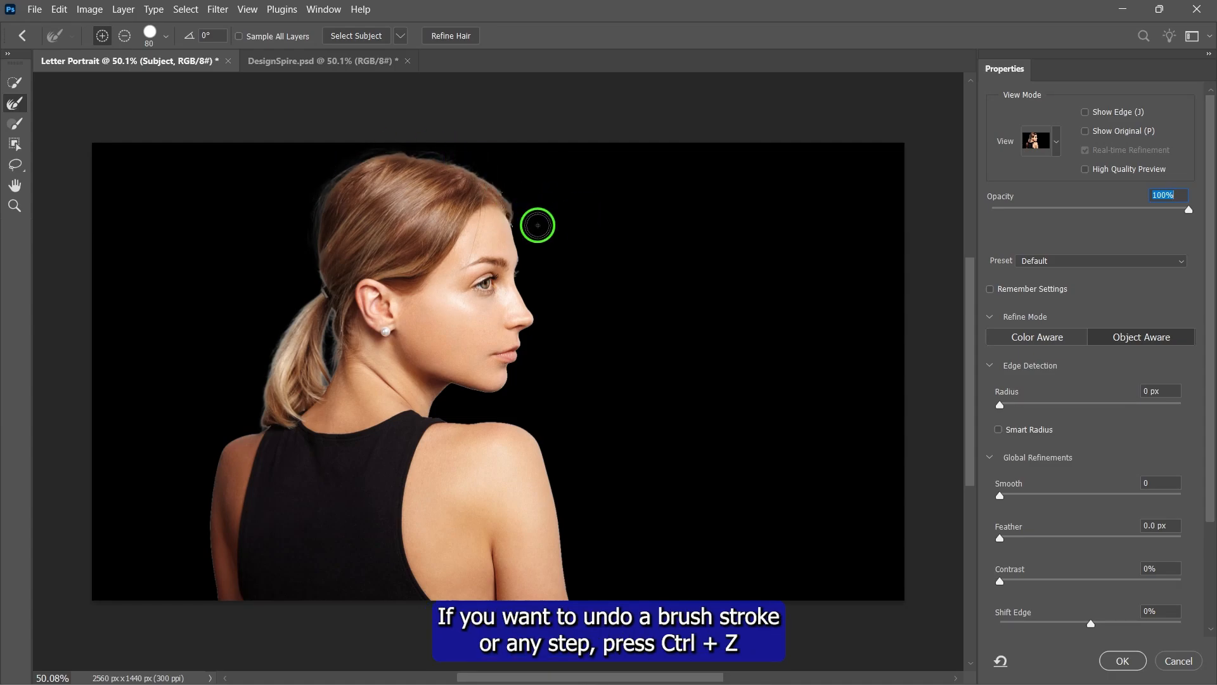
pyautogui.moveTo(488, 174); pyautogui.dragTo(448, 157)
pyautogui.press('[')
pyautogui.press('[')
pyautogui.press('[')
pyautogui.press('[')
pyautogui.moveTo(333, 301); pyautogui.dragTo(342, 370)
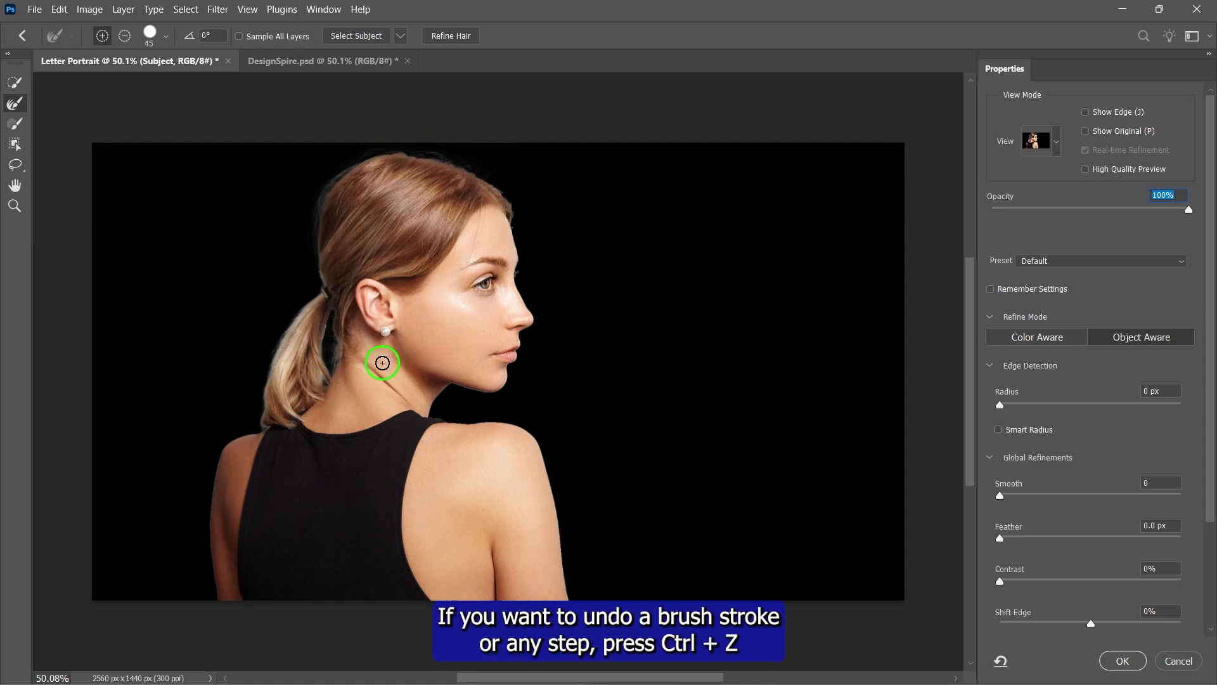
pyautogui.hotkey('ctrl', 'shift', 'z')
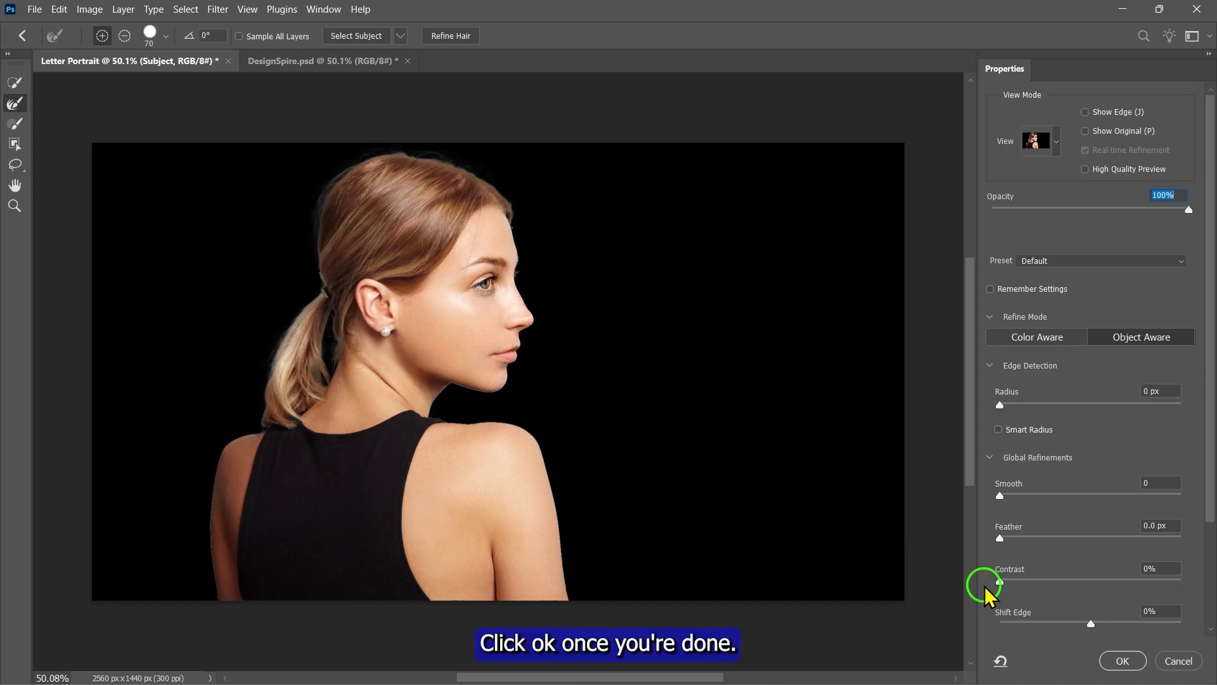
pyautogui.click(1109, 662)
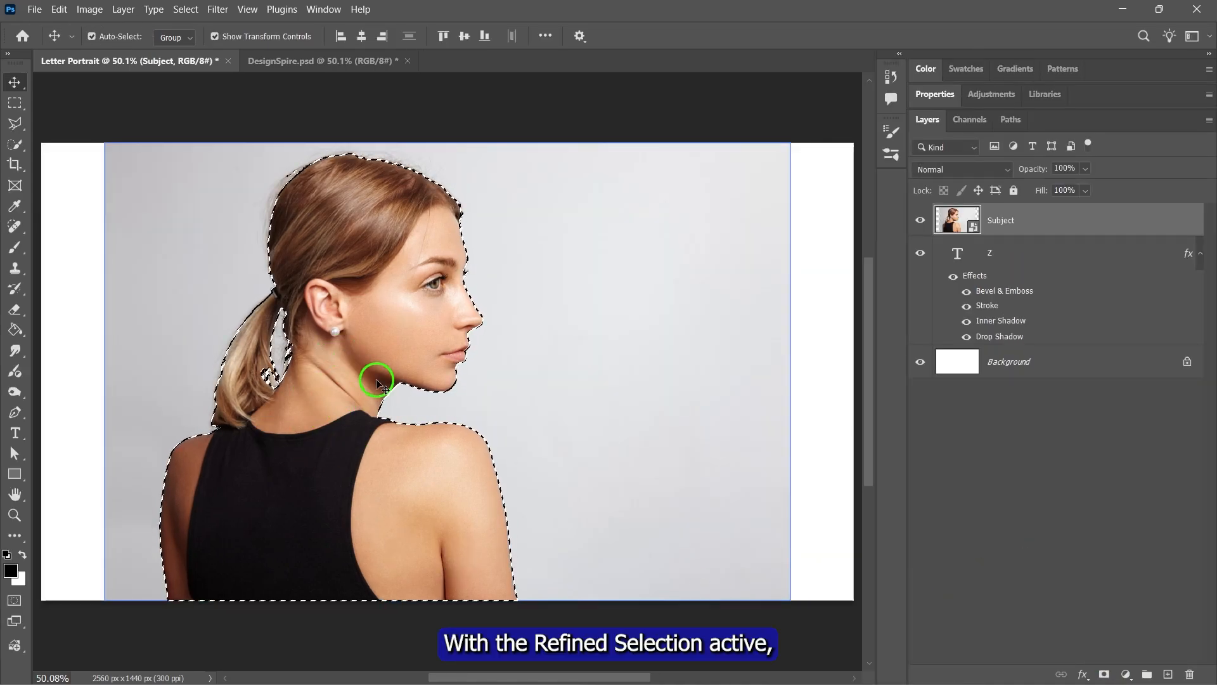
pyautogui.click(1105, 673)
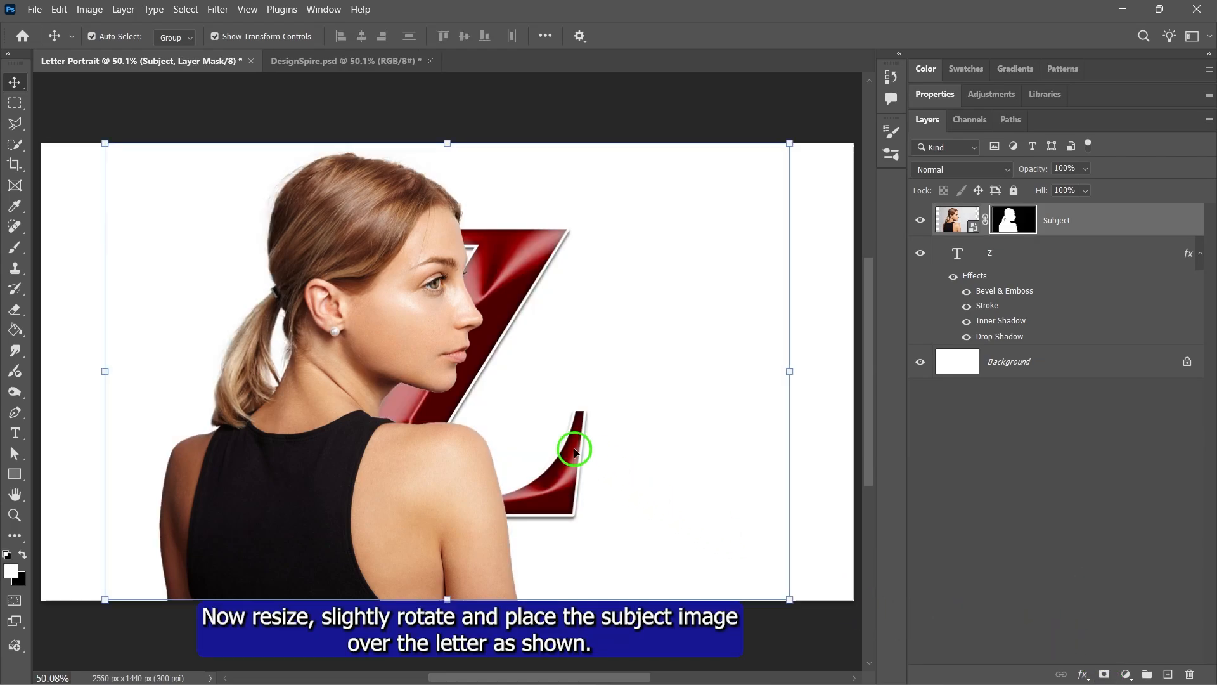
# Scale down the masked Subject image and position it over the letter Z, with the face across the letter's diagonal.
pyautogui.moveTo(789, 144); pyautogui.dragTo(578, 286)
pyautogui.moveTo(298, 438); pyautogui.dragTo(424, 369)
pyautogui.moveTo(705, 216); pyautogui.dragTo(643, 257)
pyautogui.moveTo(407, 389); pyautogui.dragTo(453, 373)
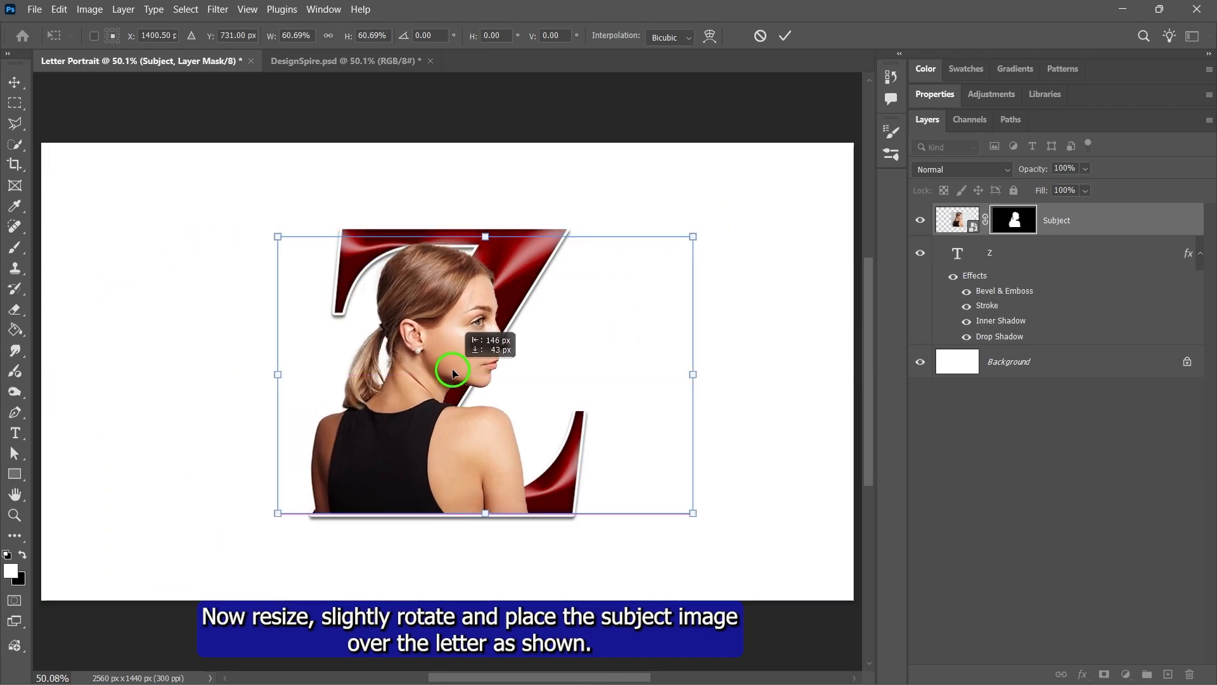
pyautogui.moveTo(693, 236); pyautogui.dragTo(718, 221)
pyautogui.moveTo(682, 275); pyautogui.dragTo(665, 275)
pyautogui.moveTo(702, 205); pyautogui.dragTo(715, 224)
pyautogui.moveTo(476, 343); pyautogui.dragTo(501, 368)
pyautogui.moveTo(744, 252); pyautogui.dragTo(739, 246)
pyautogui.moveTo(731, 255); pyautogui.dragTo(768, 233)
pyautogui.moveTo(515, 355); pyautogui.dragTo(517, 363)
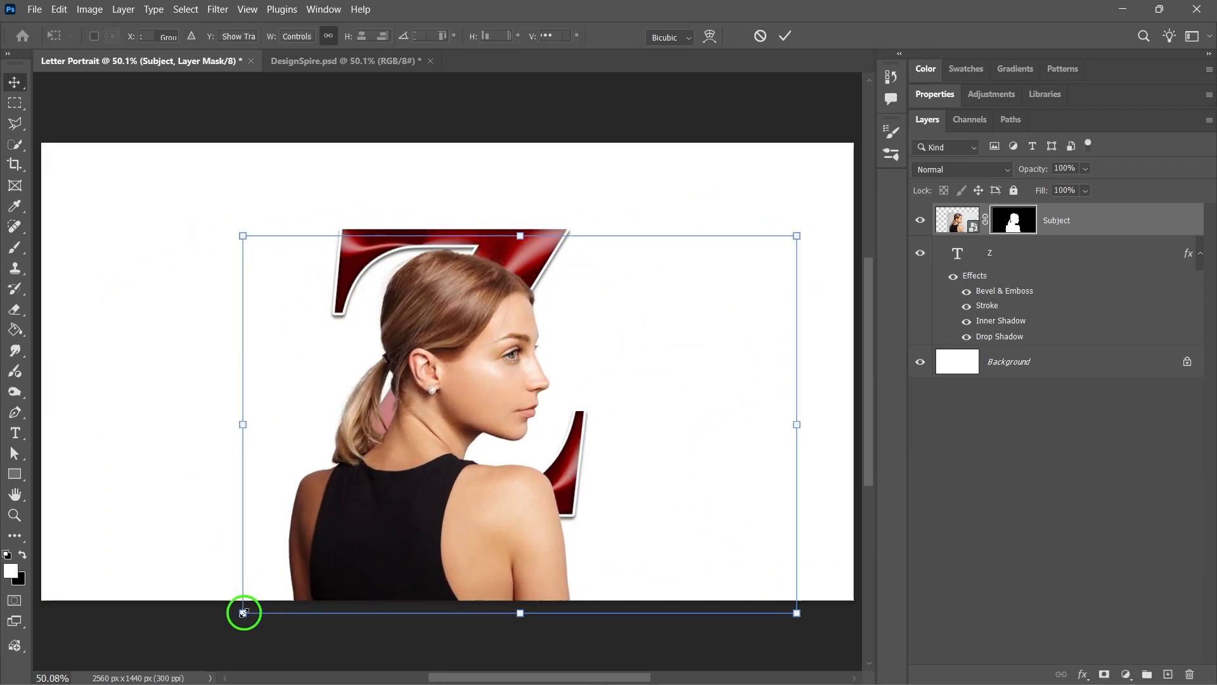
pyautogui.moveTo(242, 612); pyautogui.dragTo(241, 614)
pyautogui.press('Return')
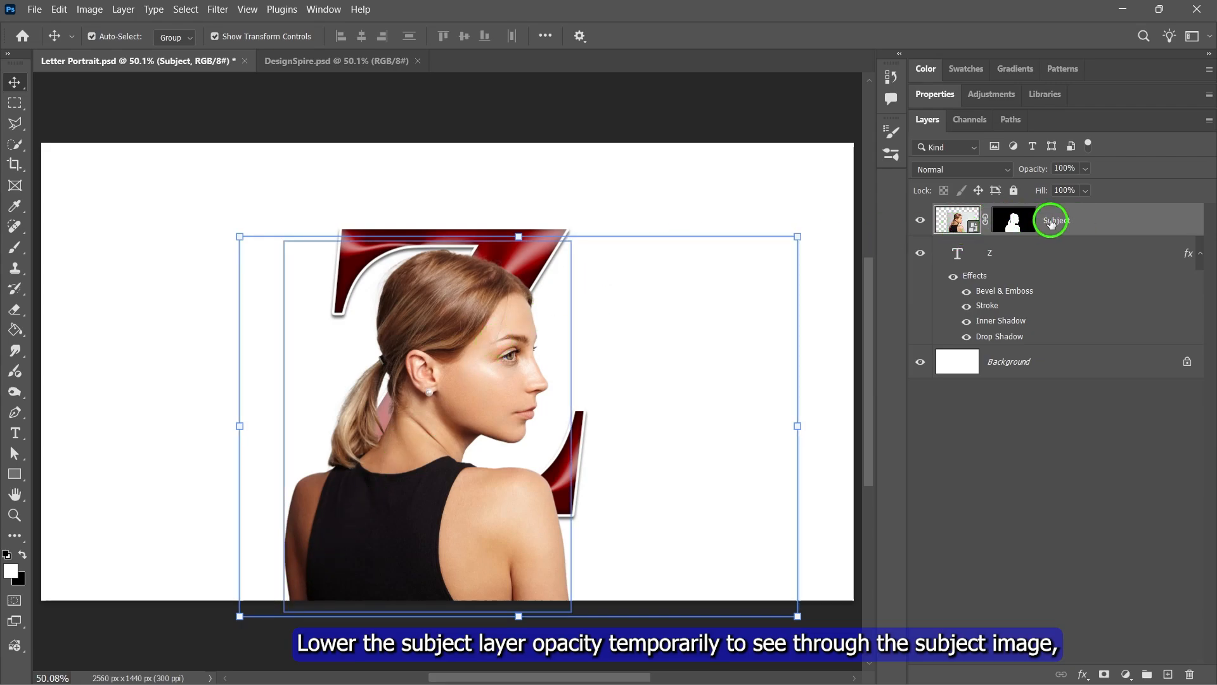
# Lower the Subject layer's opacity to 50% to check its placement over the letter Z, and restore it to 100%.
pyautogui.click(1085, 169)
pyautogui.moveTo(1078, 187); pyautogui.dragTo(1067, 187)
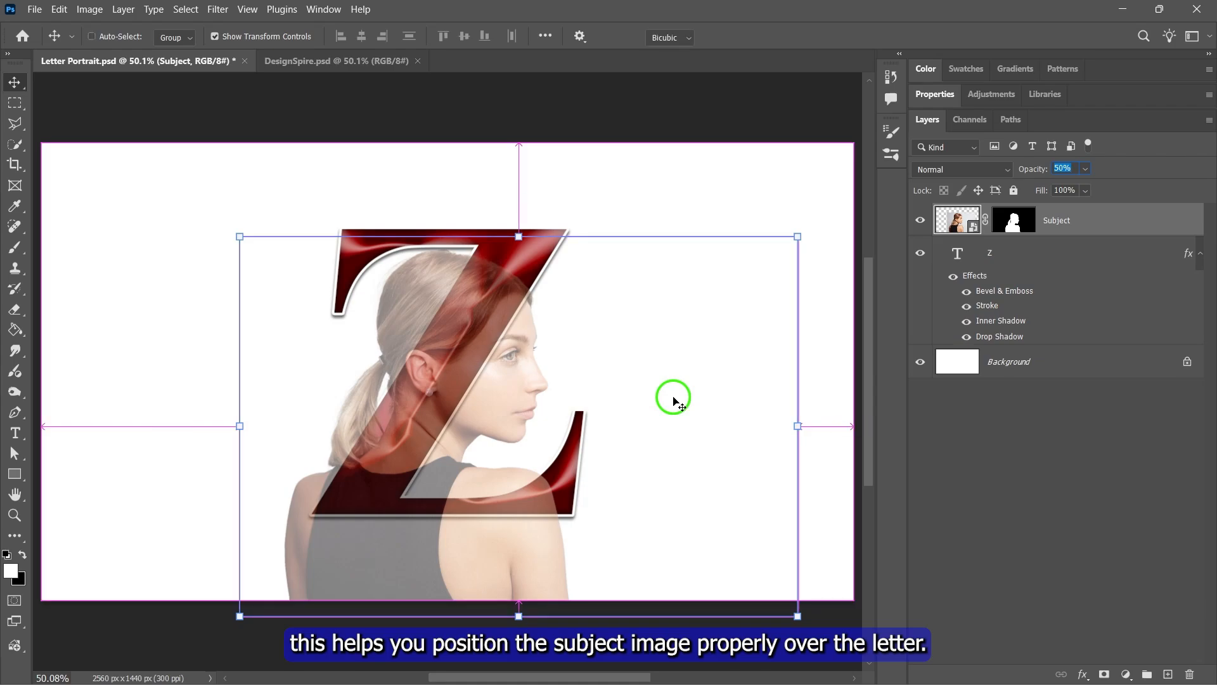
pyautogui.moveTo(797, 237); pyautogui.dragTo(794, 241)
pyautogui.hotkey('ctrl', 'z')
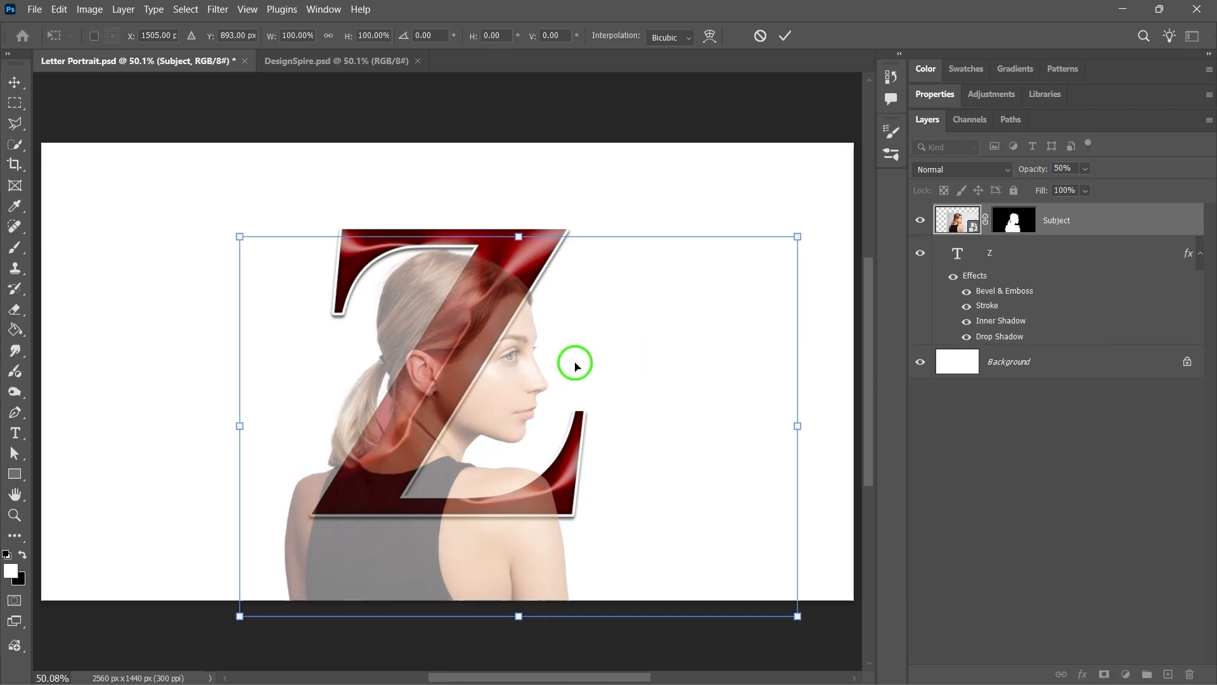
pyautogui.click(785, 50)
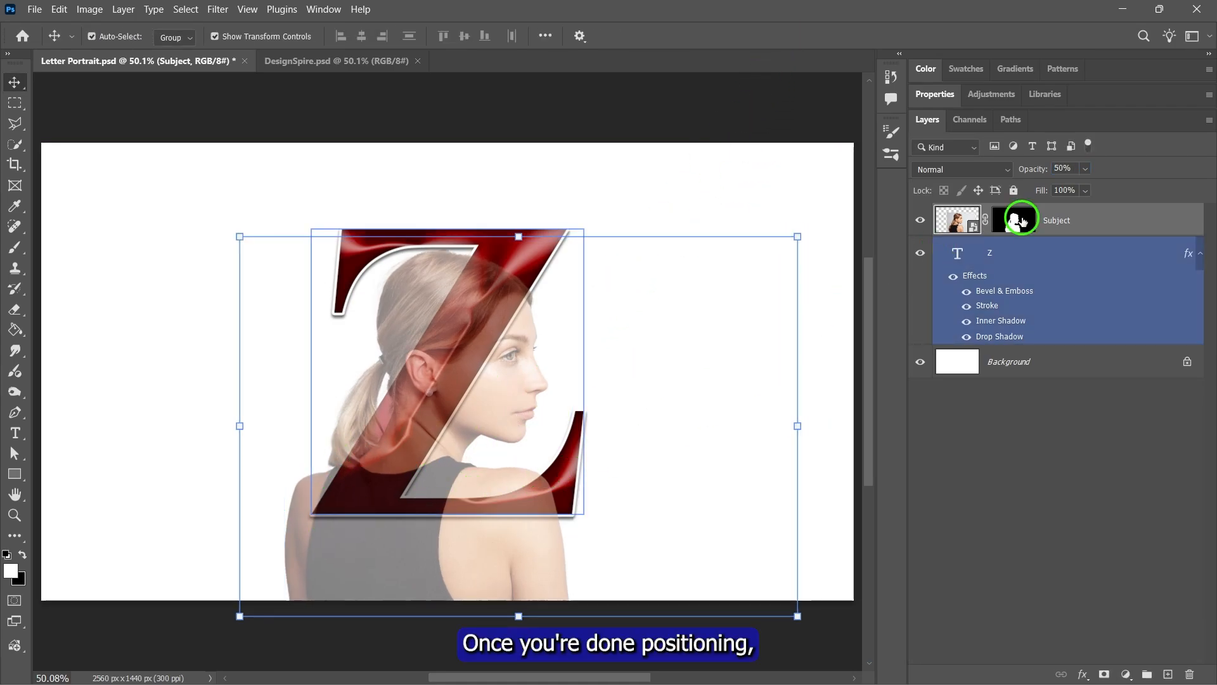
pyautogui.click(1086, 169)
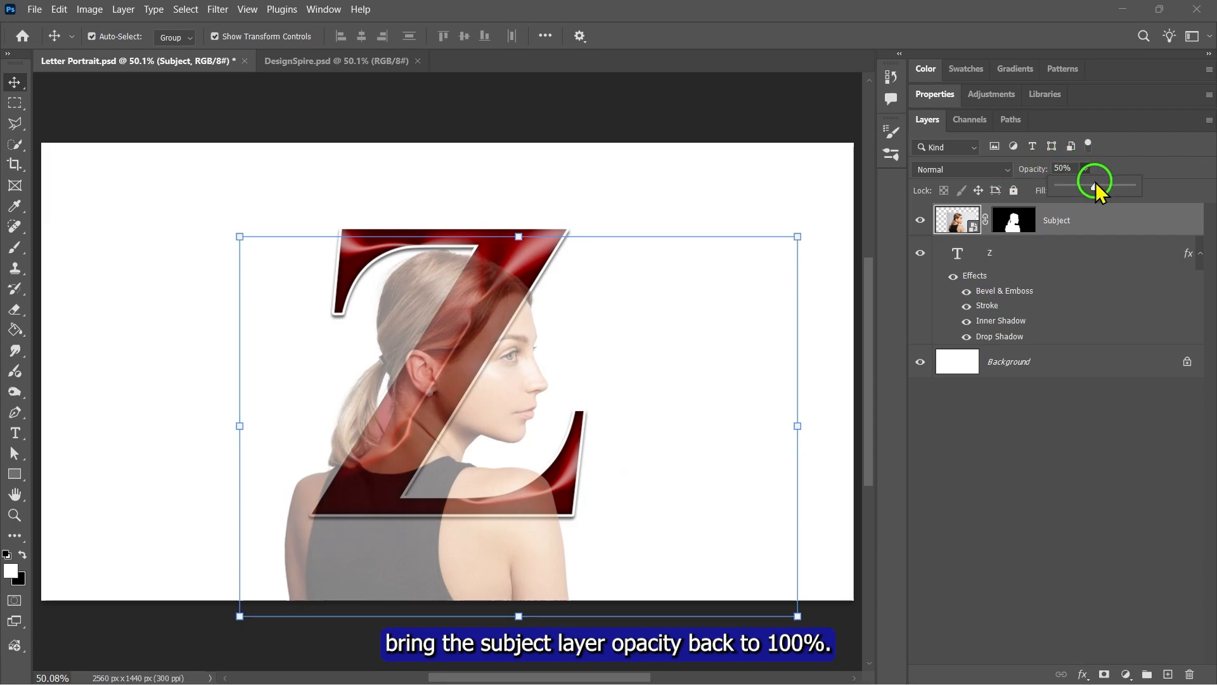
pyautogui.moveTo(1097, 188); pyautogui.dragTo(1155, 184)
pyautogui.click(1088, 170)
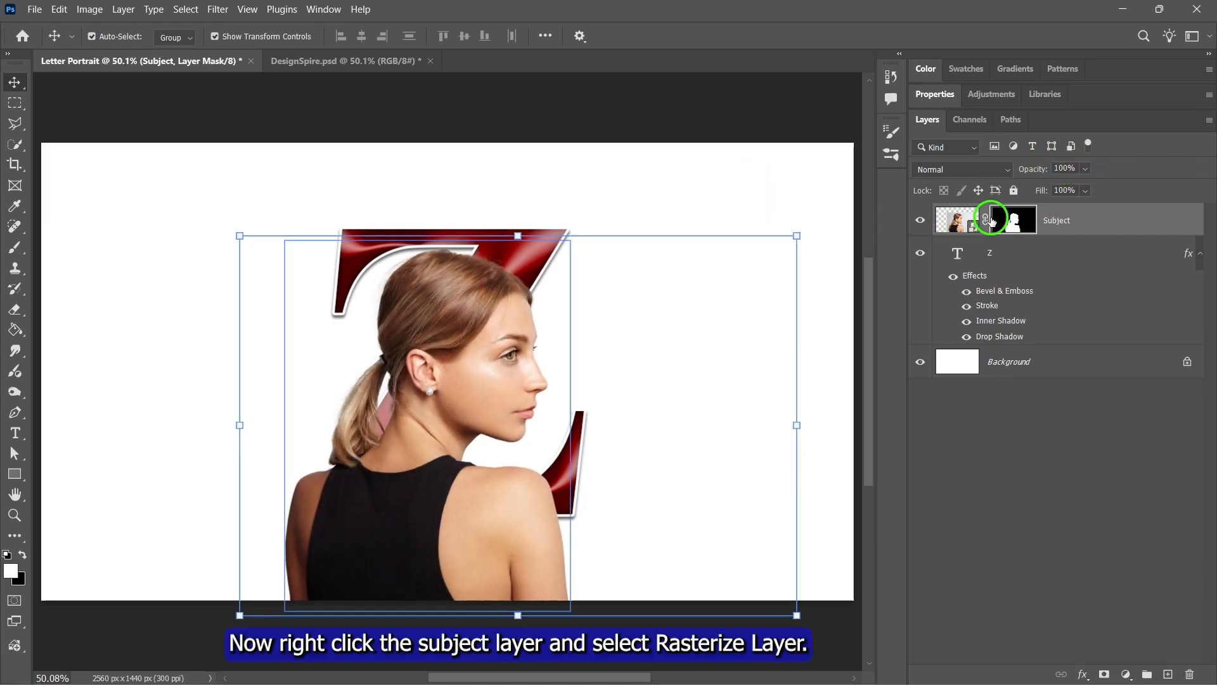
# Rasterize the Subject layer and apply its layer mask.
pyautogui.rightClick(1068, 218)
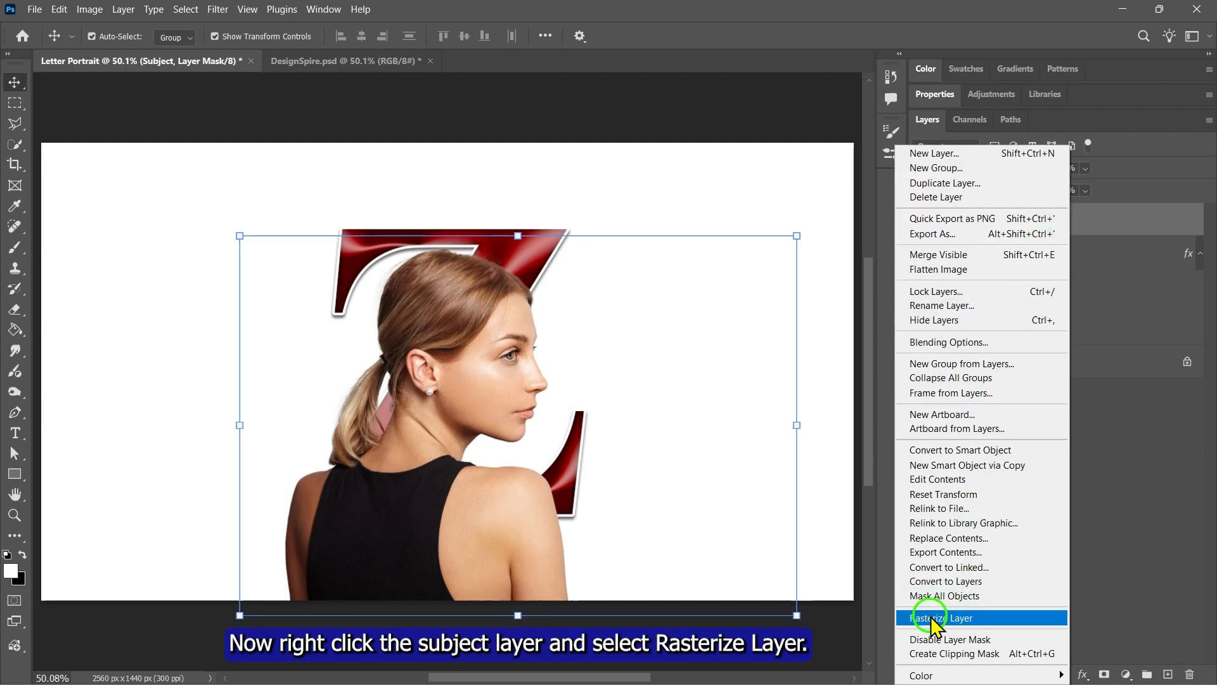
pyautogui.click(960, 621)
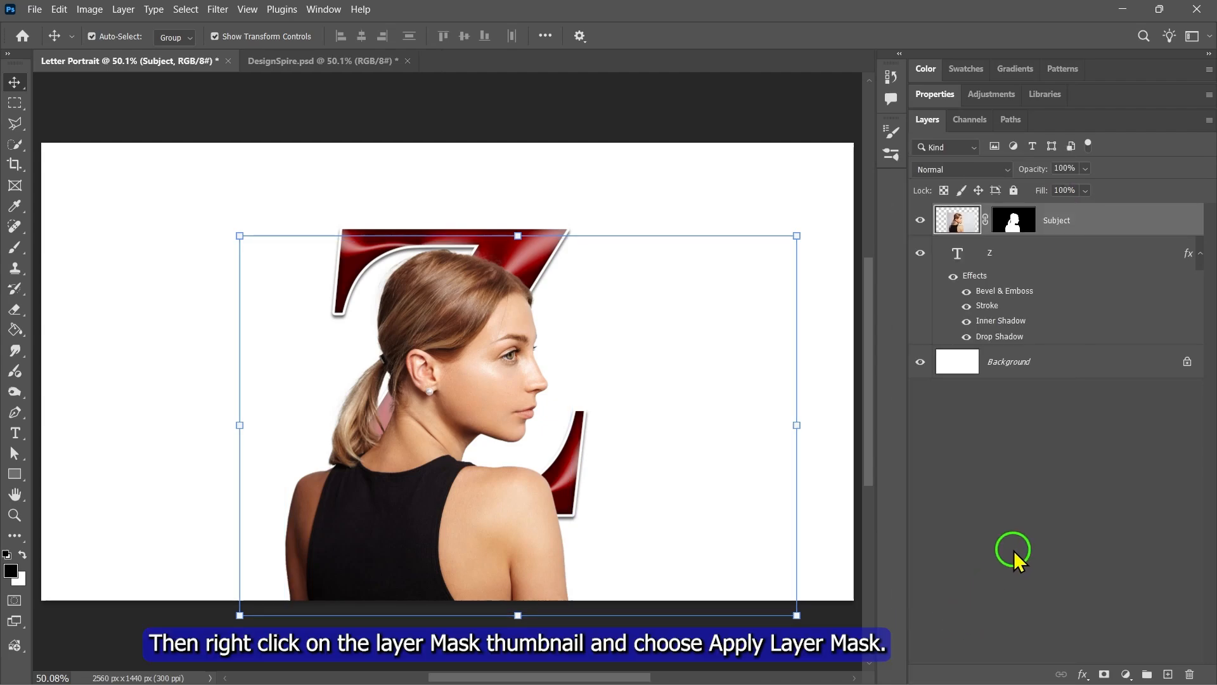
pyautogui.rightClick(1013, 229)
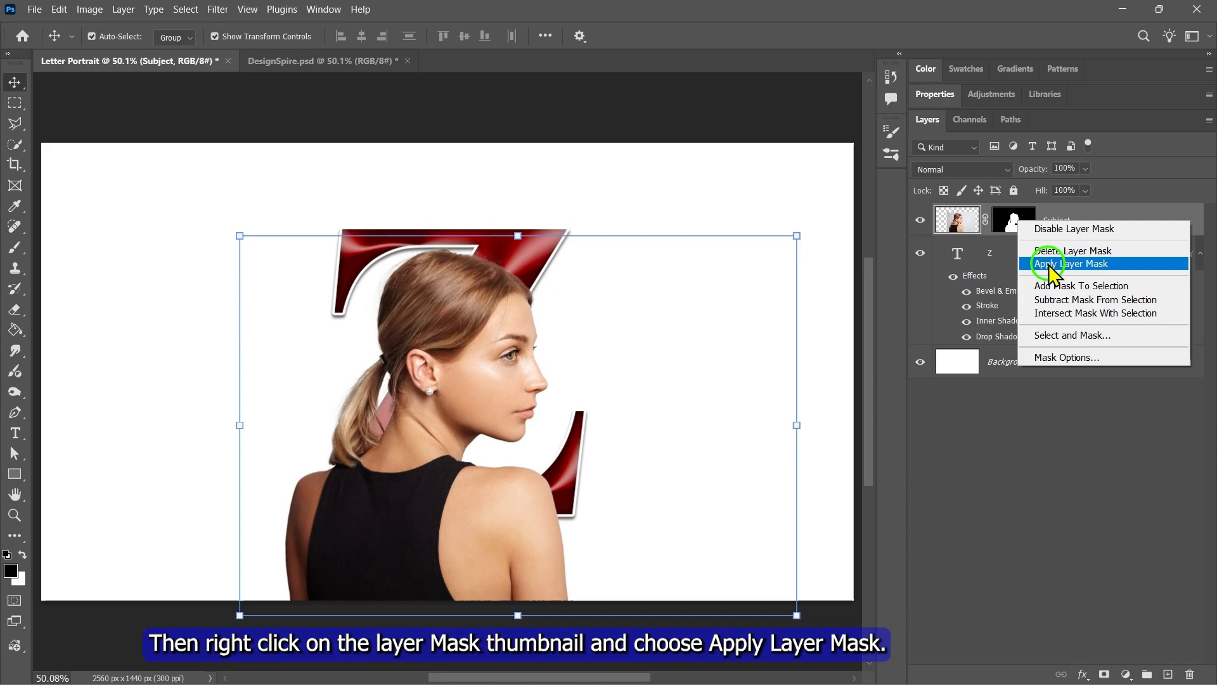
pyautogui.click(1080, 265)
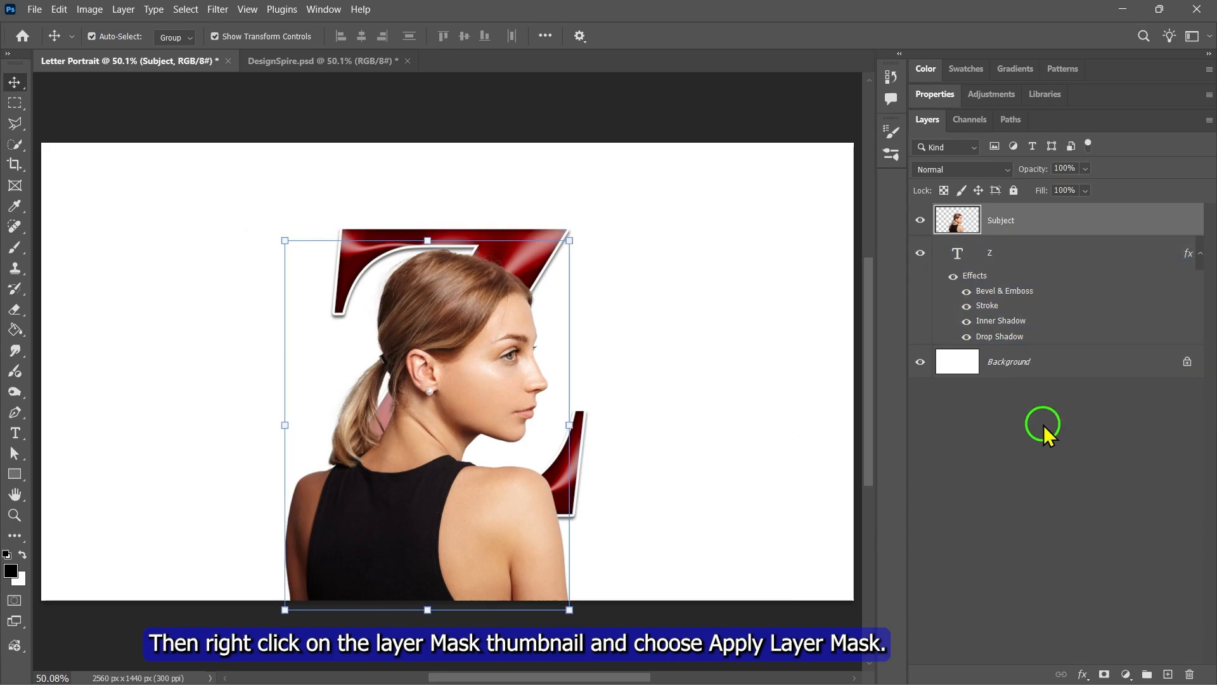
# Load the letter Z's pixels as a selection and mask the Subject layer with it.
pyautogui.click(960, 253)
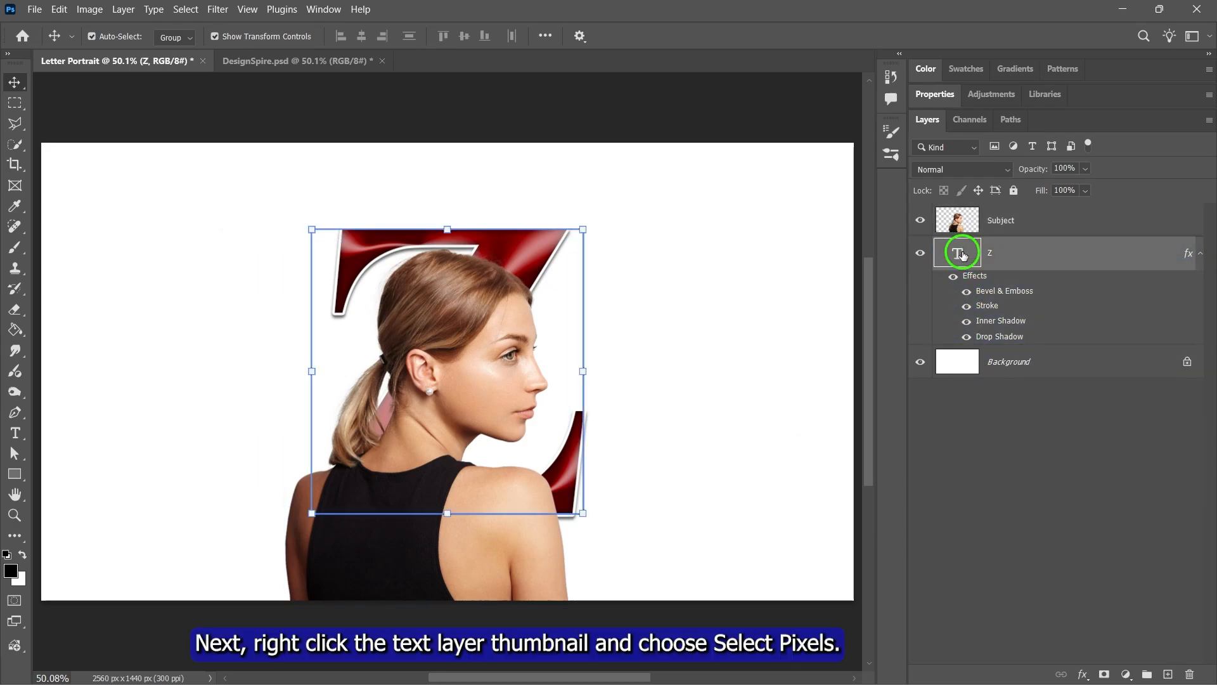
pyautogui.rightClick(956, 253)
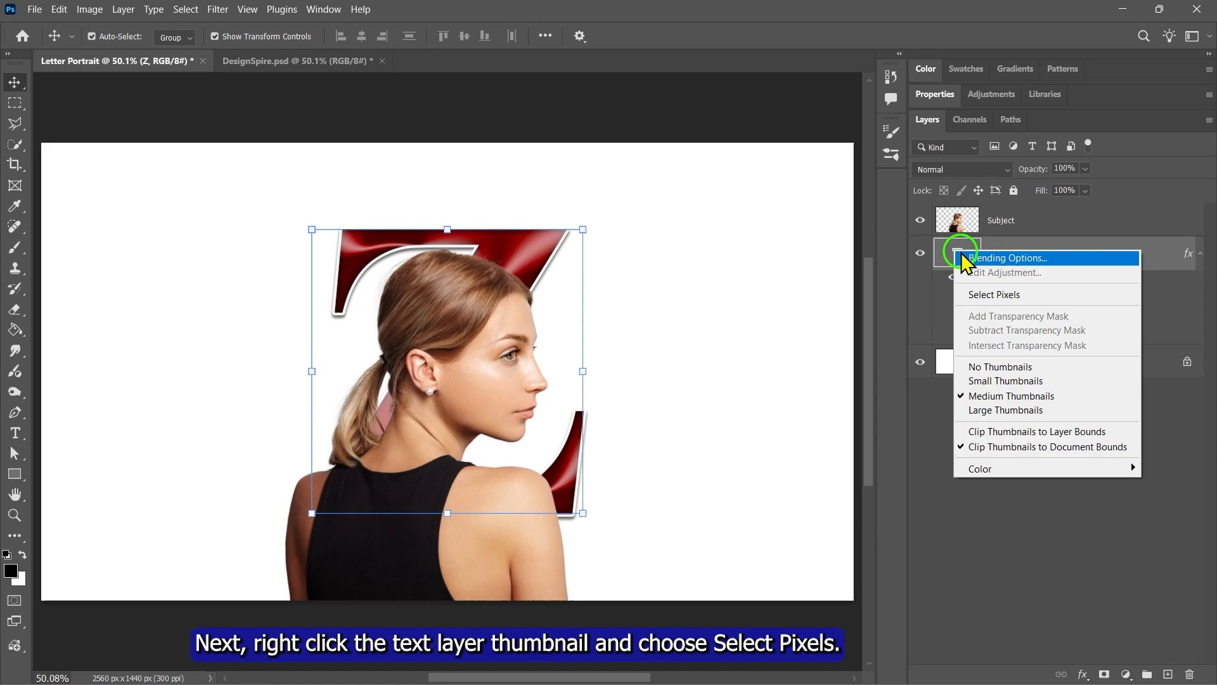
pyautogui.click(989, 295)
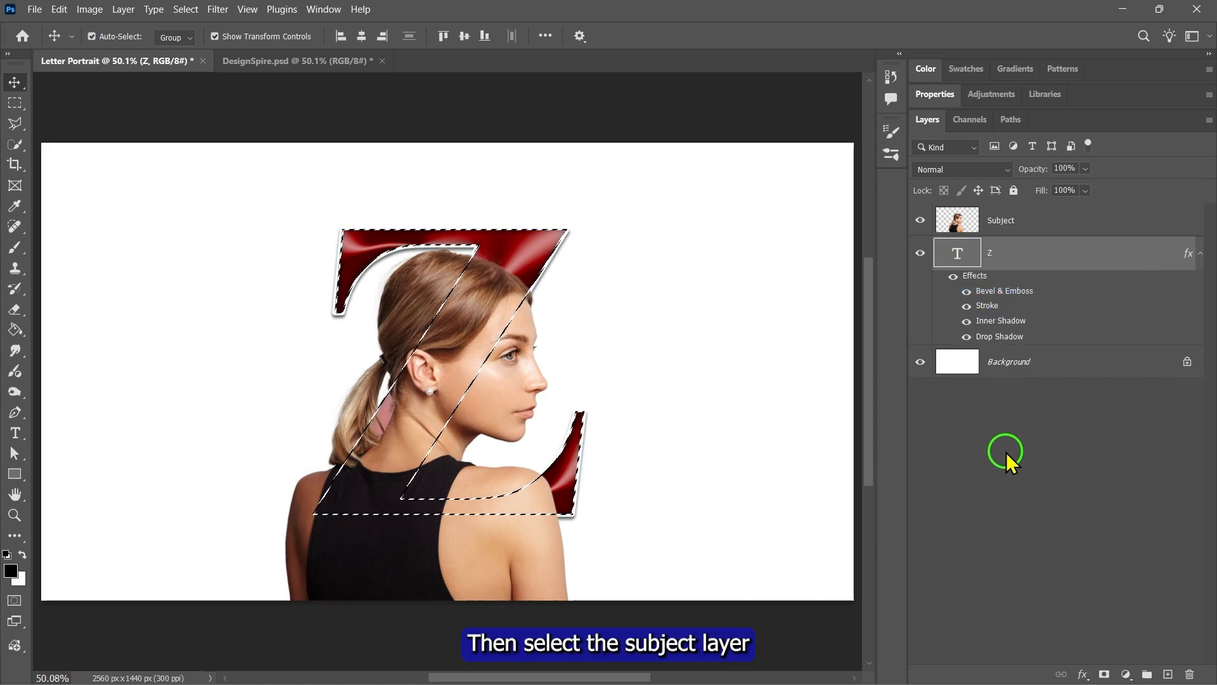
pyautogui.click(1005, 221)
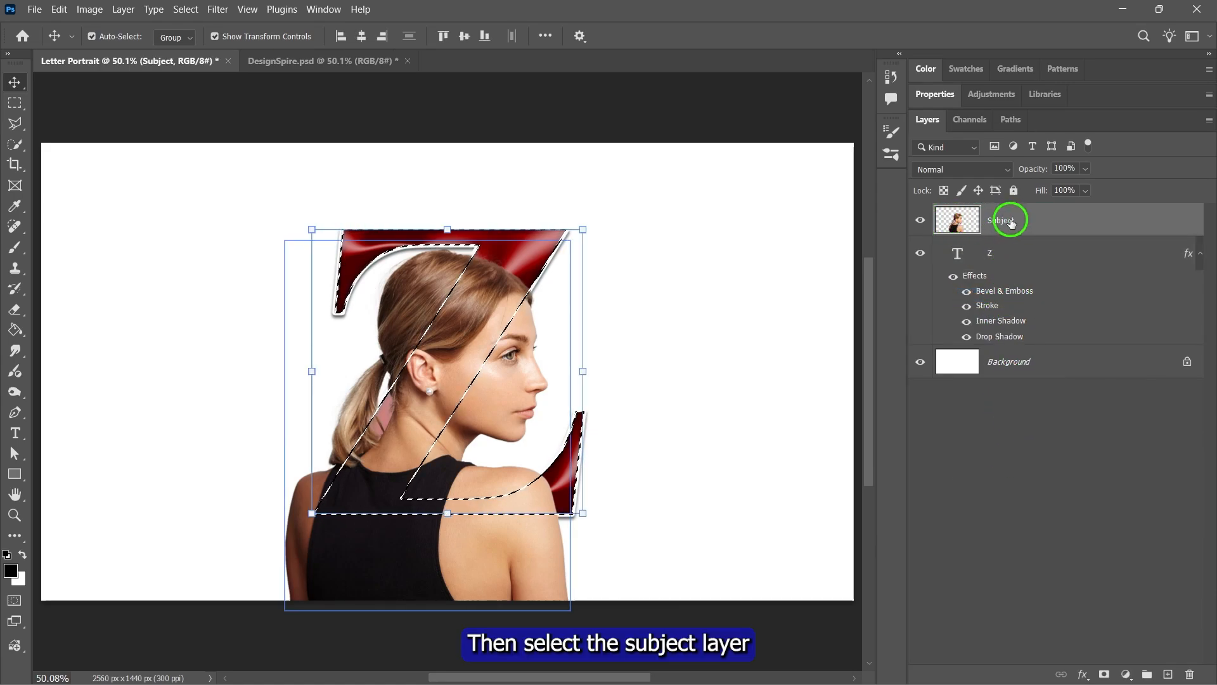
pyautogui.click(1103, 672)
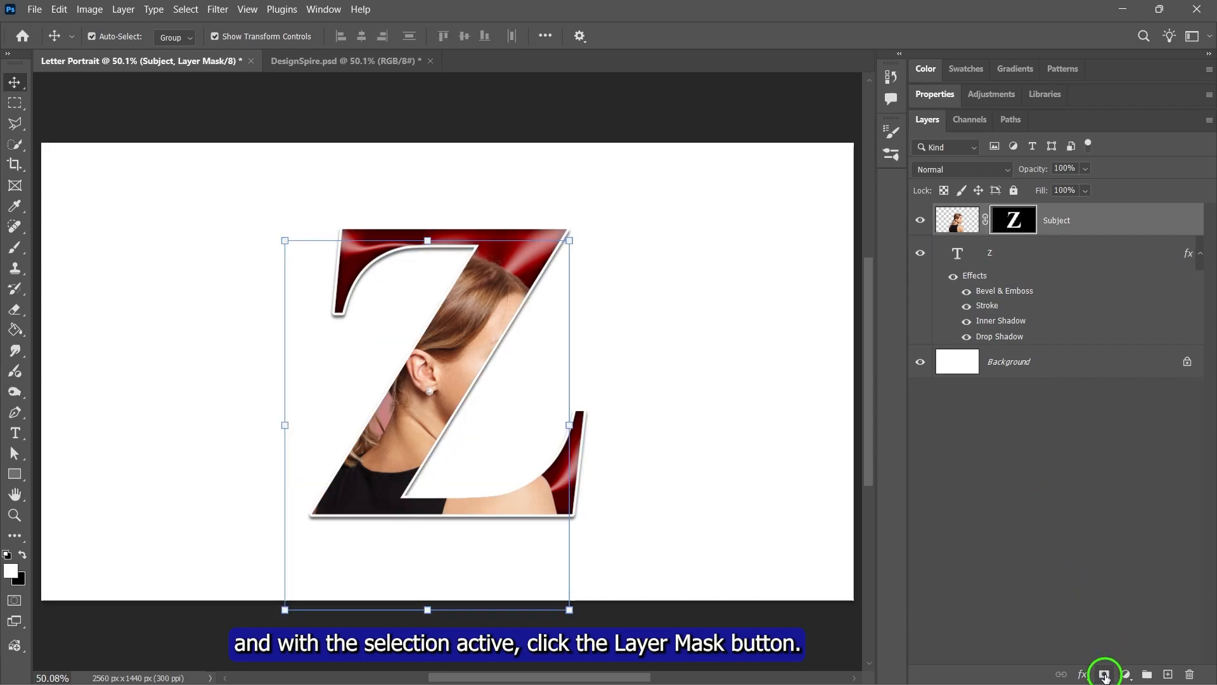
# Paint white on the Subject layer's mask with the Hard Round brush to bring back the woman's face and front shoulder outside the letter.
pyautogui.click(16, 247)
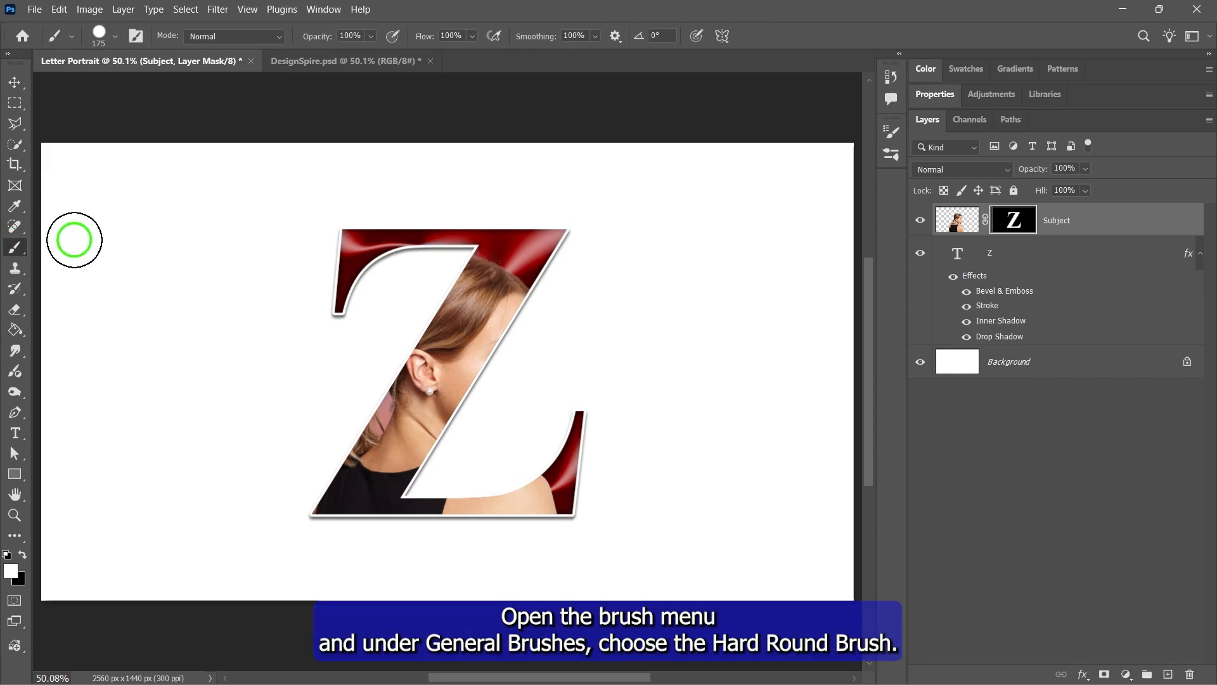
pyautogui.click(113, 38)
pyautogui.scroll(1, 117, 230)
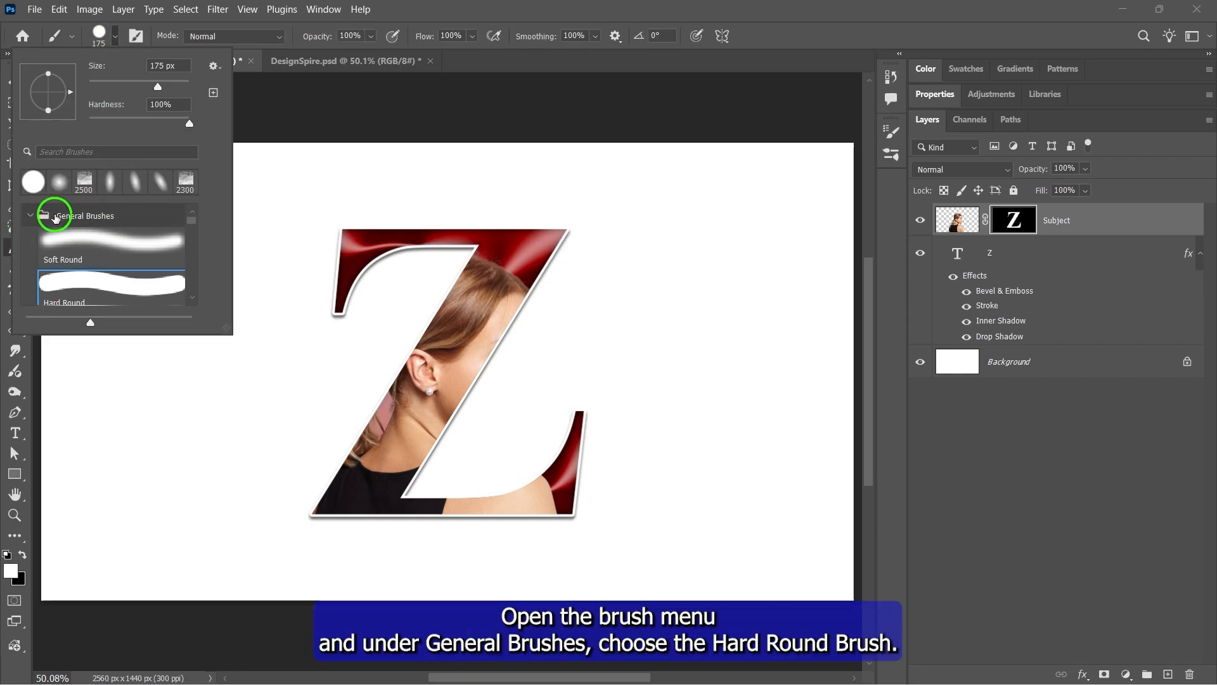
pyautogui.scroll(-1, 103, 228)
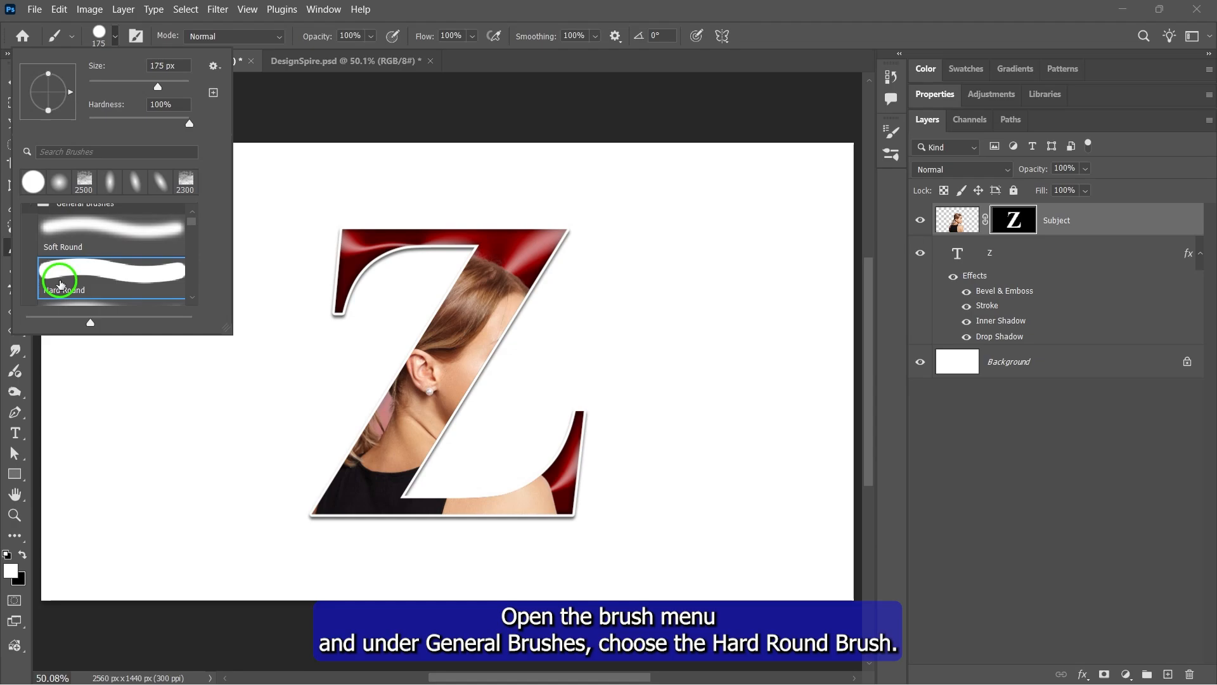
pyautogui.doubleClick(125, 271)
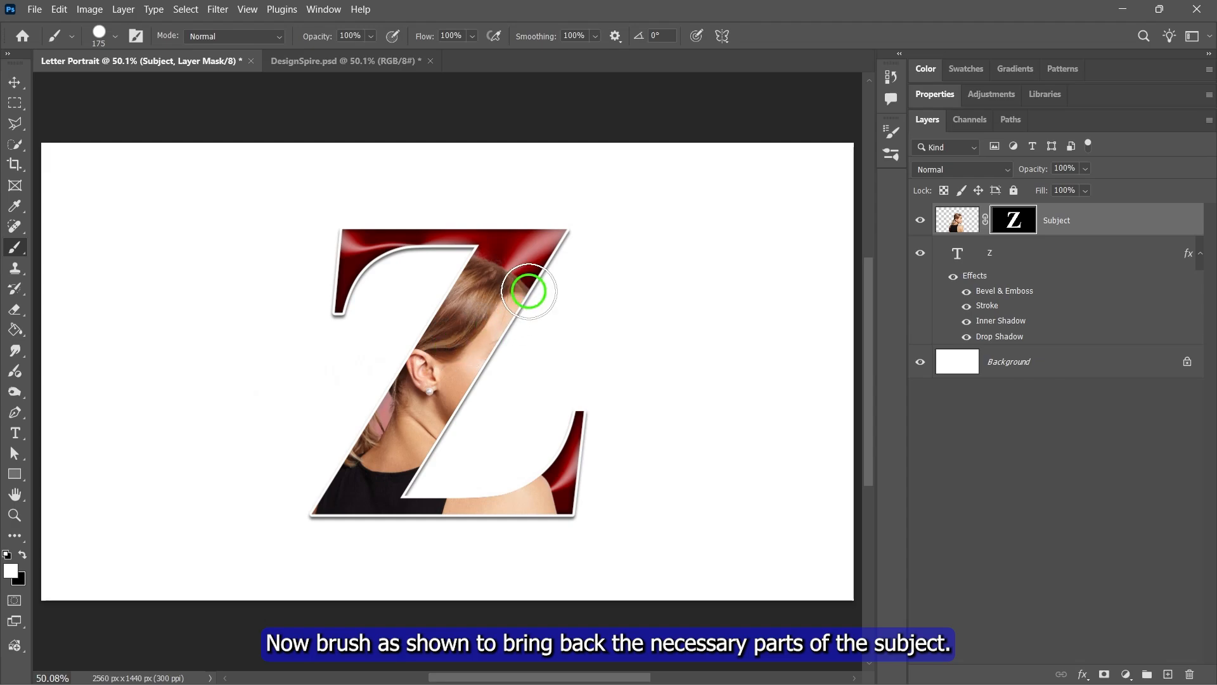
pyautogui.moveTo(529, 291)
pyautogui.mouseDown()
pyautogui.moveTo(530, 365)
pyautogui.moveTo(533, 357)
pyautogui.moveTo(551, 386)
pyautogui.moveTo(461, 450)
pyautogui.moveTo(533, 310)
pyautogui.moveTo(393, 475)
pyautogui.moveTo(522, 469)
pyautogui.mouseUp()
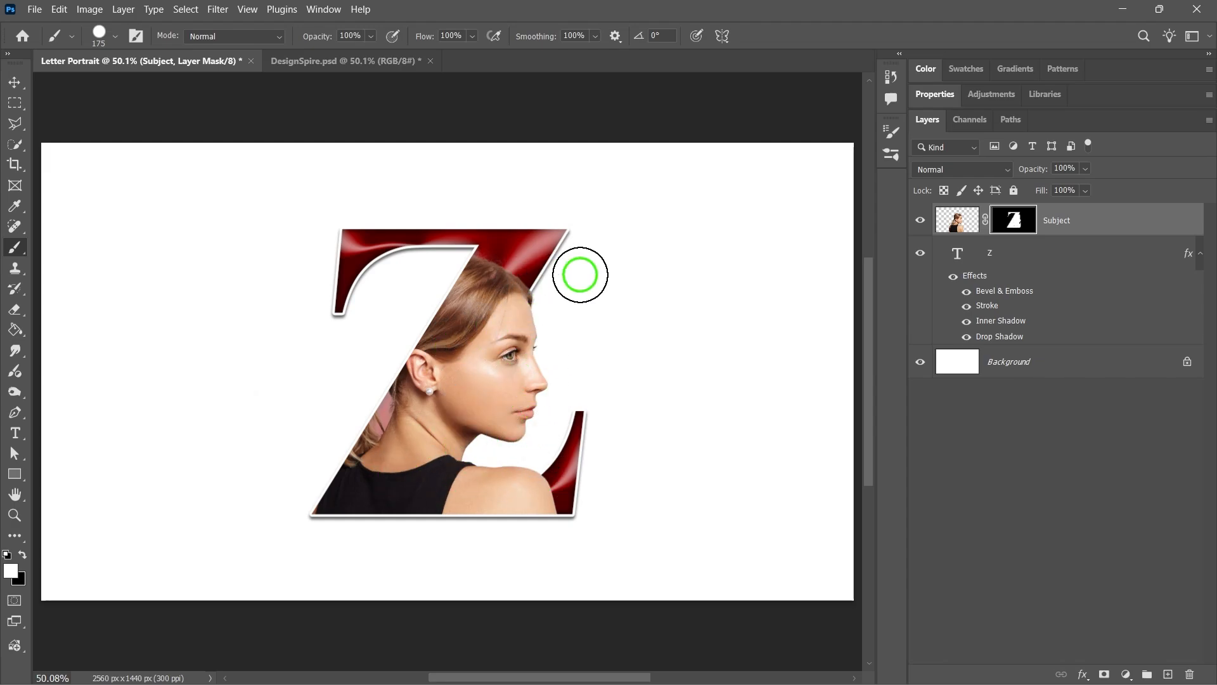
# Make black the foreground color and add a Gradient Fill layer using the Foreground to Transparent preset from Basics.
pyautogui.click(23, 555)
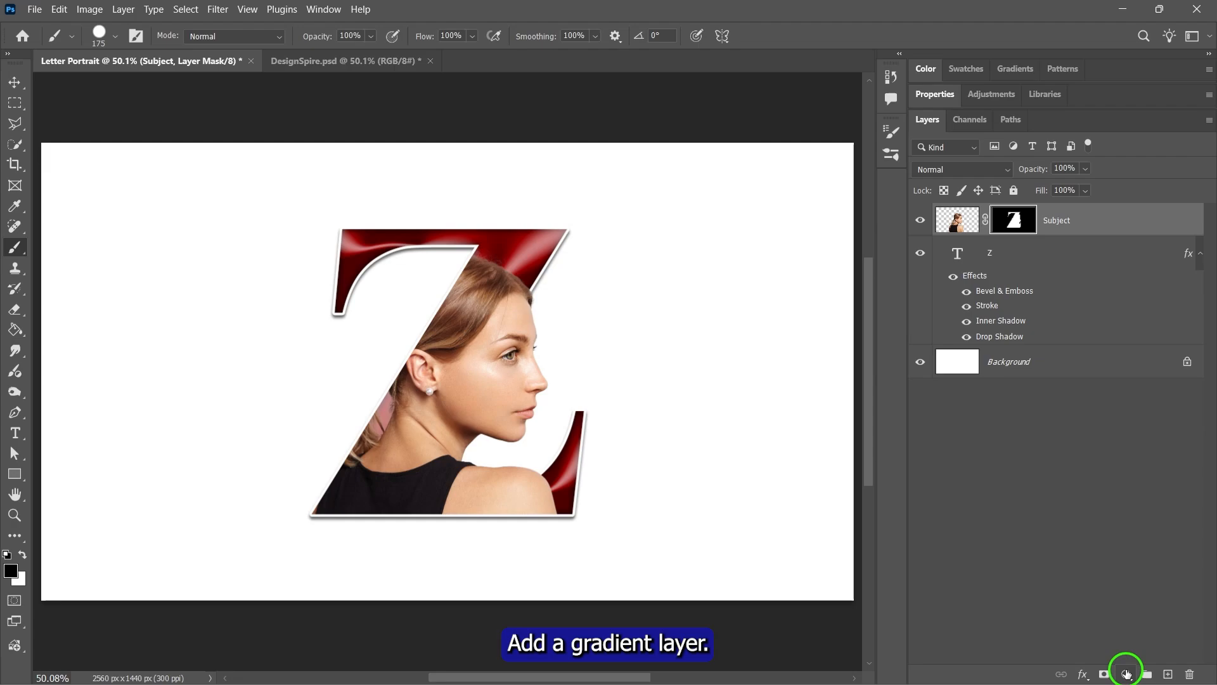
pyautogui.click(1127, 674)
pyautogui.click(1119, 648)
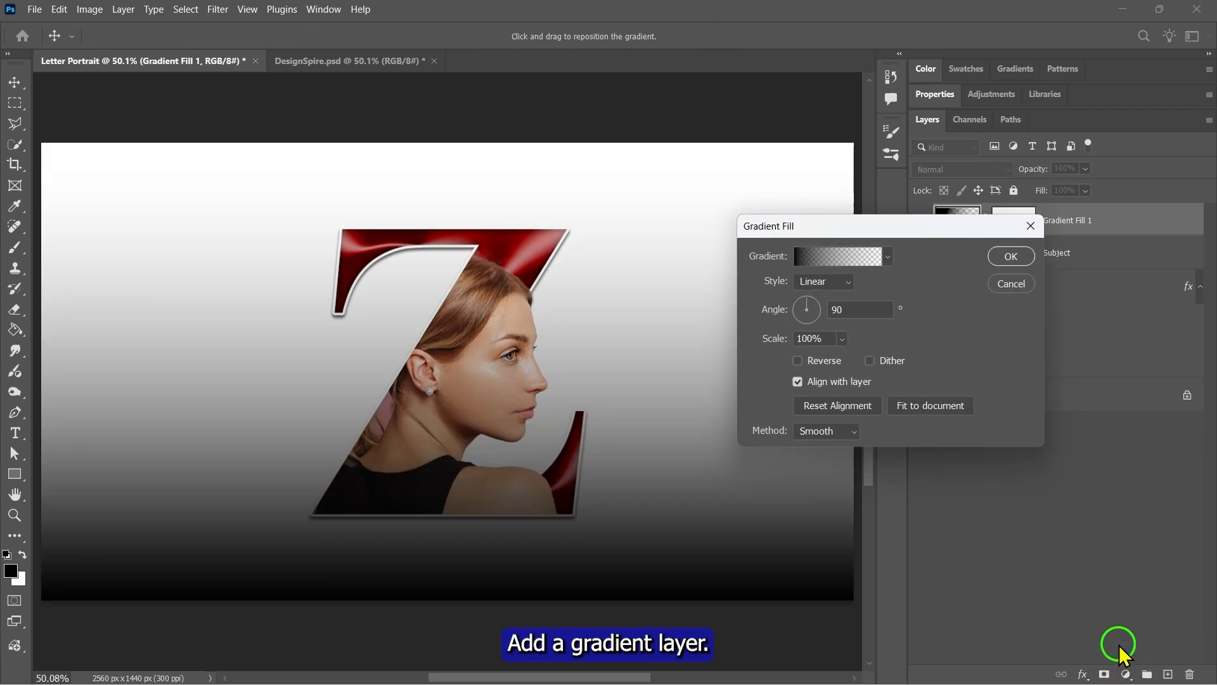
pyautogui.click(829, 267)
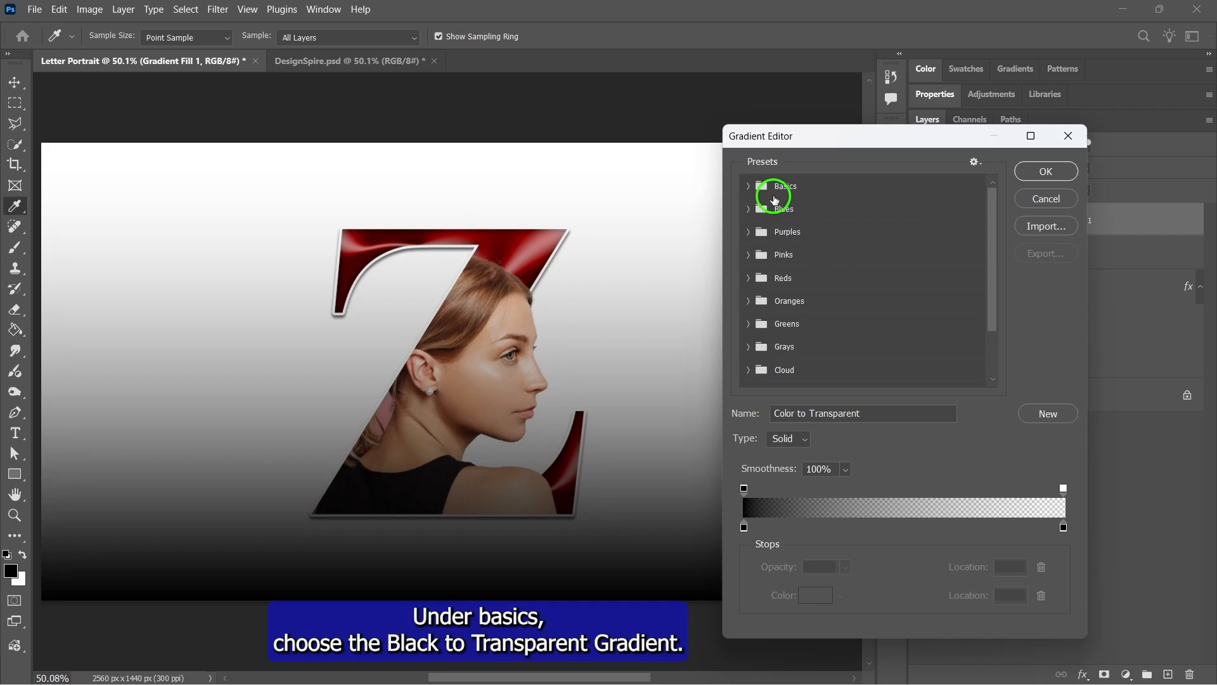
pyautogui.click(749, 185)
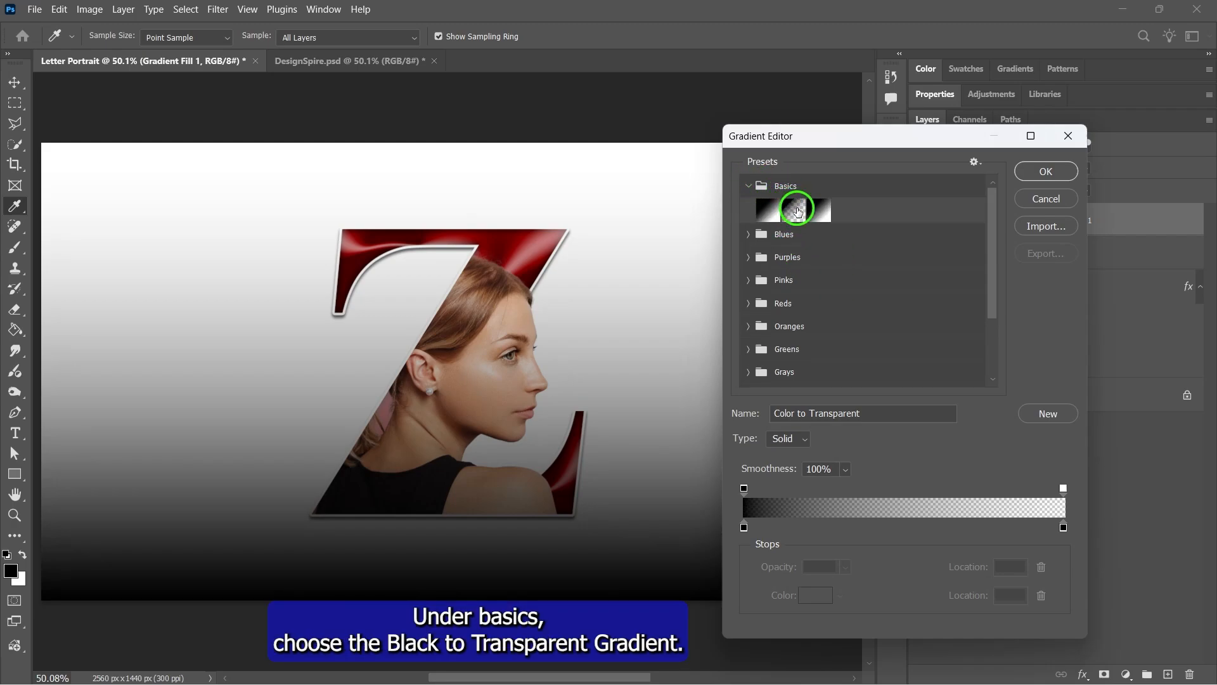
pyautogui.click(790, 208)
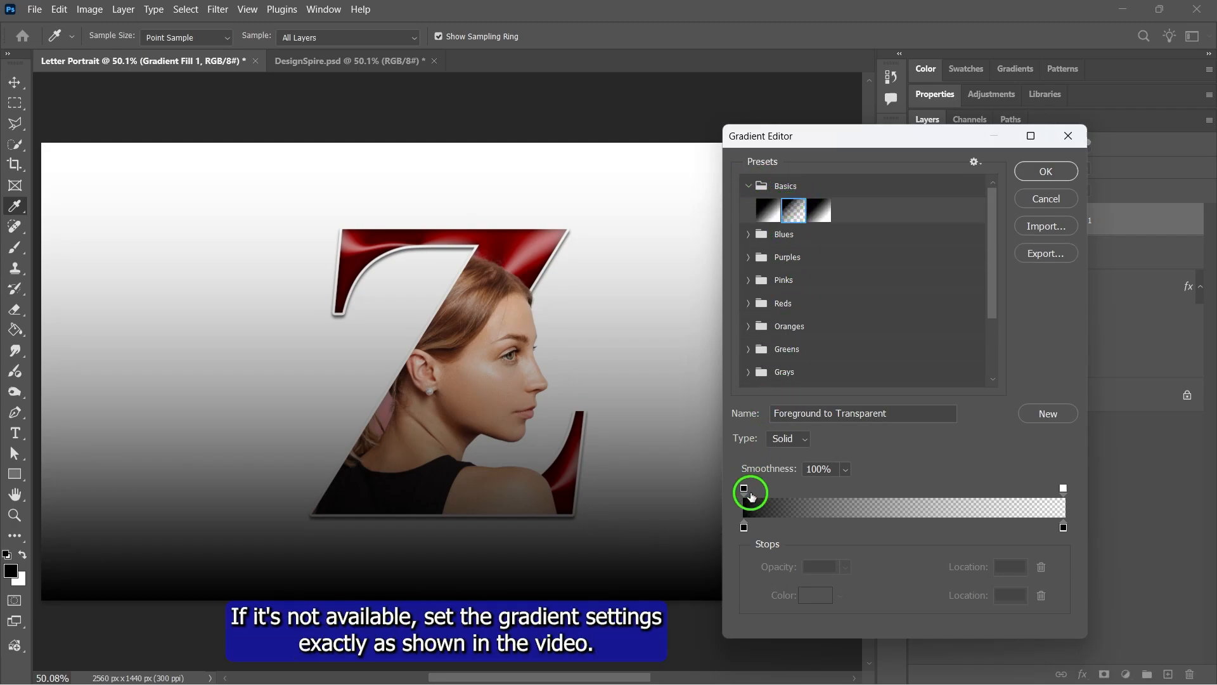
# Confirm black (000000) for both gradient color stops, check the opacity stops at each end, and accept the gradient.
pyautogui.doubleClick(744, 529)
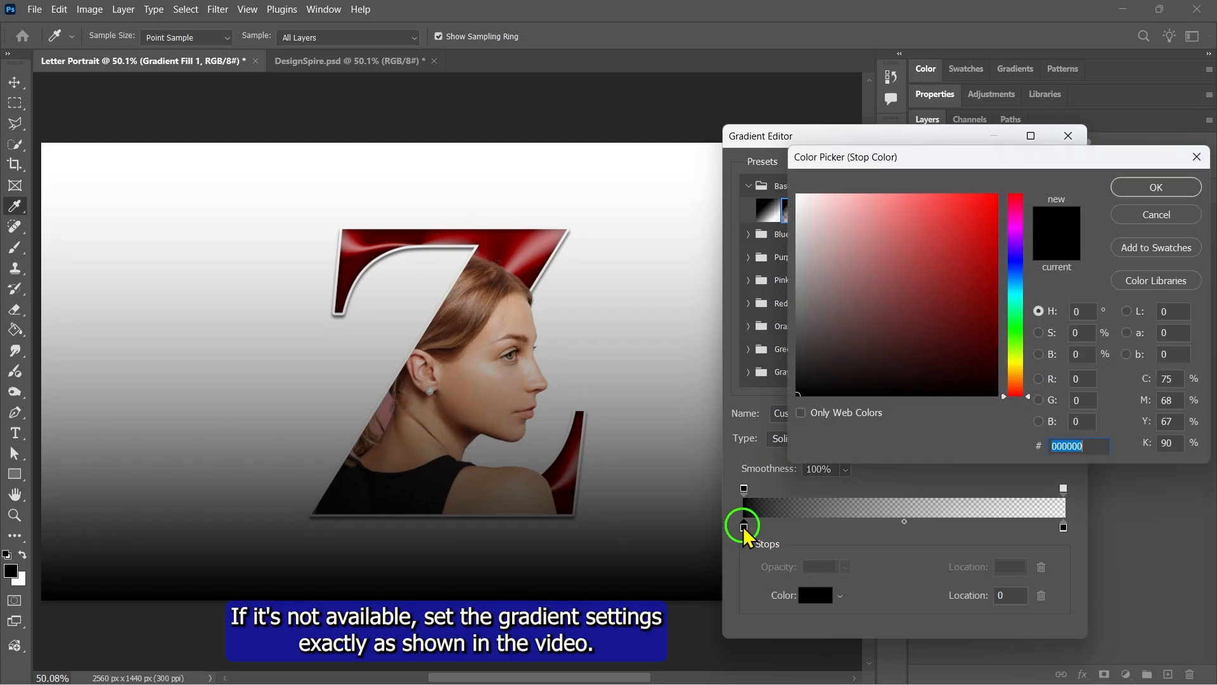
pyautogui.click(1137, 185)
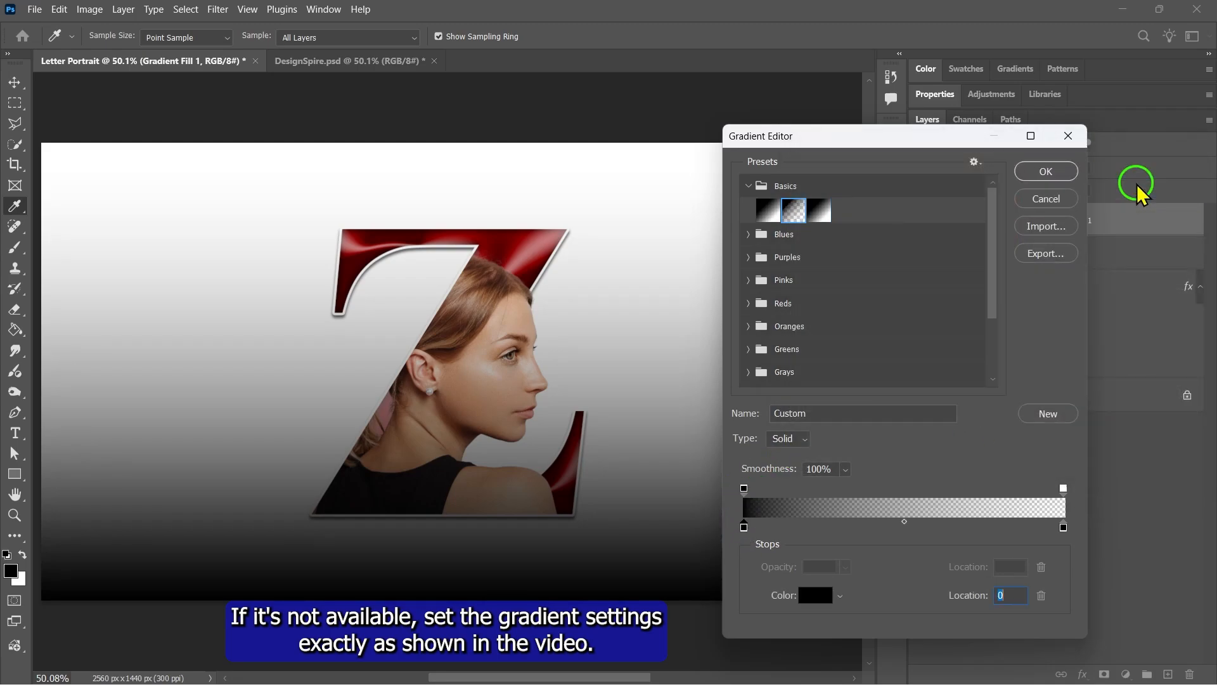
pyautogui.click(743, 489)
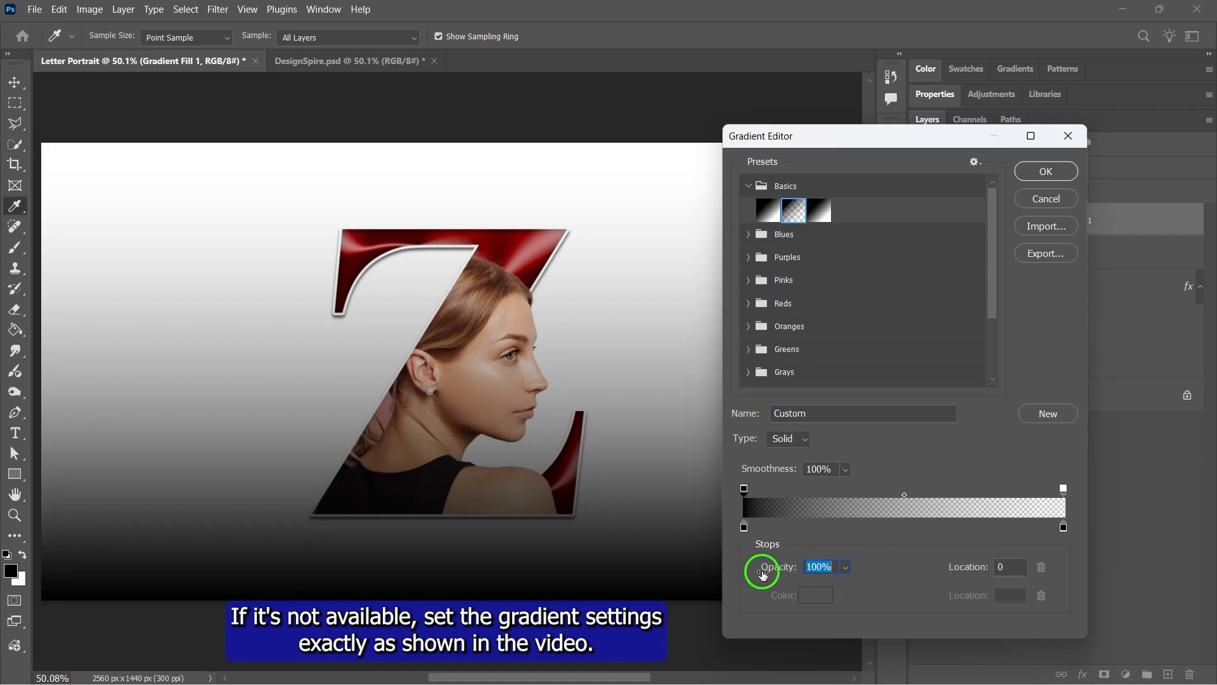
pyautogui.doubleClick(1064, 527)
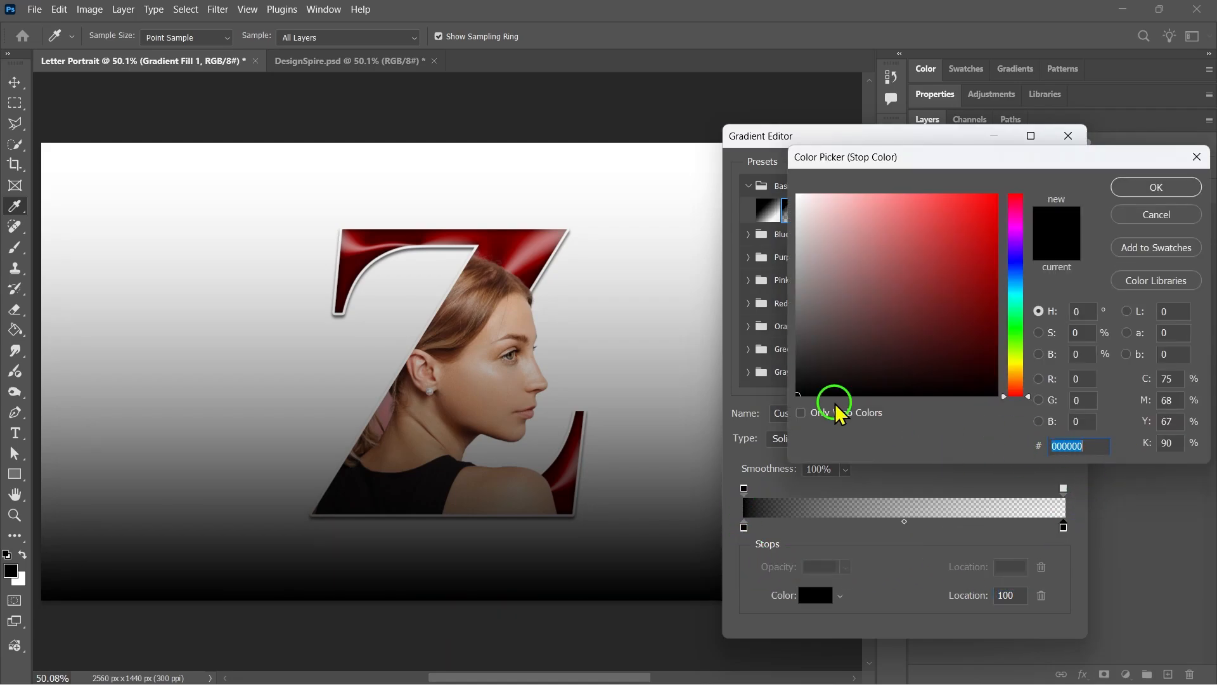
pyautogui.click(1157, 187)
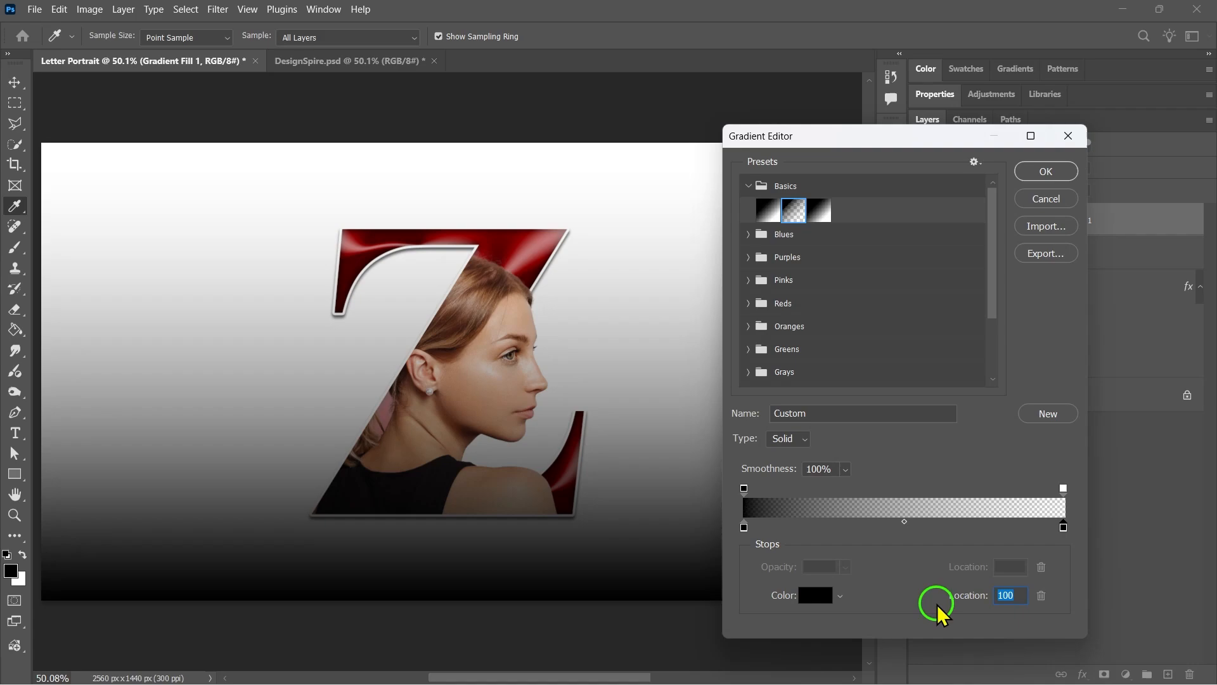
pyautogui.click(1064, 487)
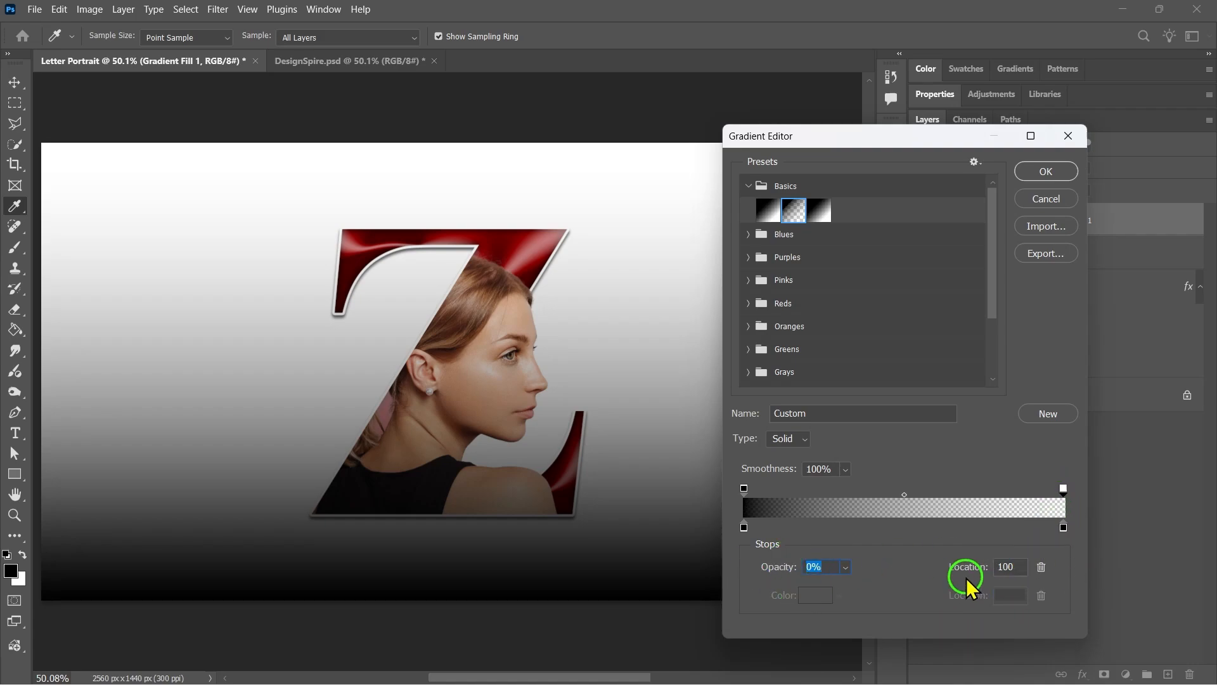
pyautogui.click(1065, 171)
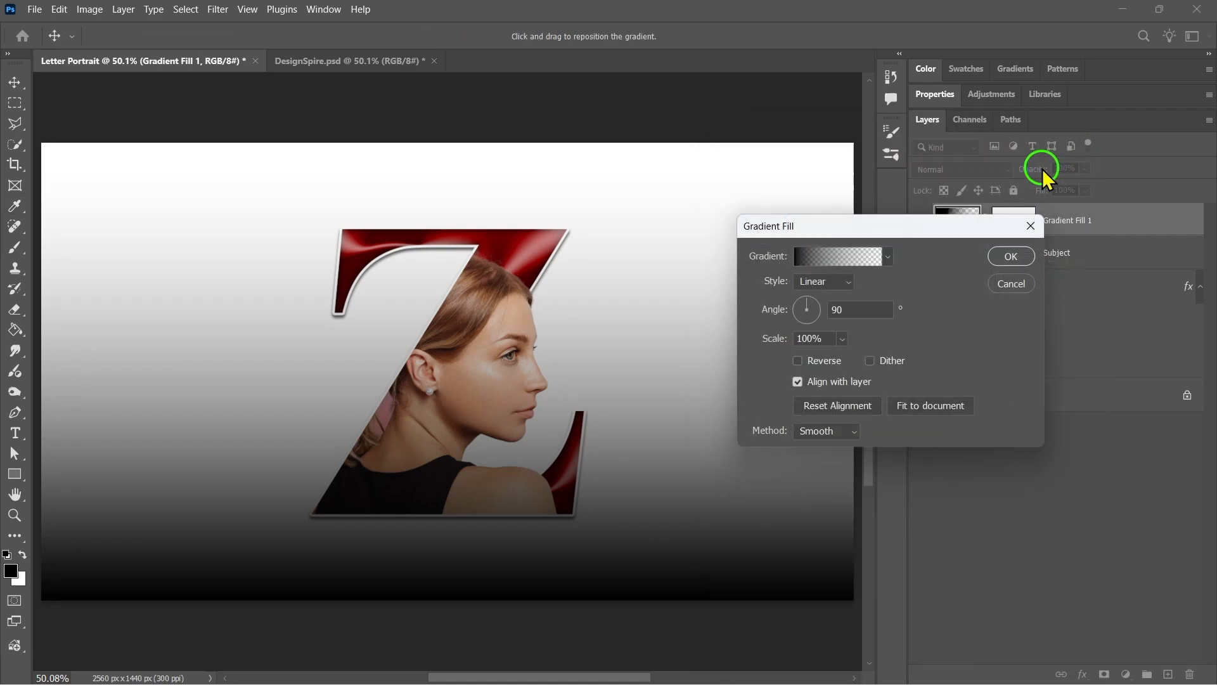
# Set the gradient fill to a reversed Radial style at 173% scale and place its layer below the Z text layer.
pyautogui.click(821, 282)
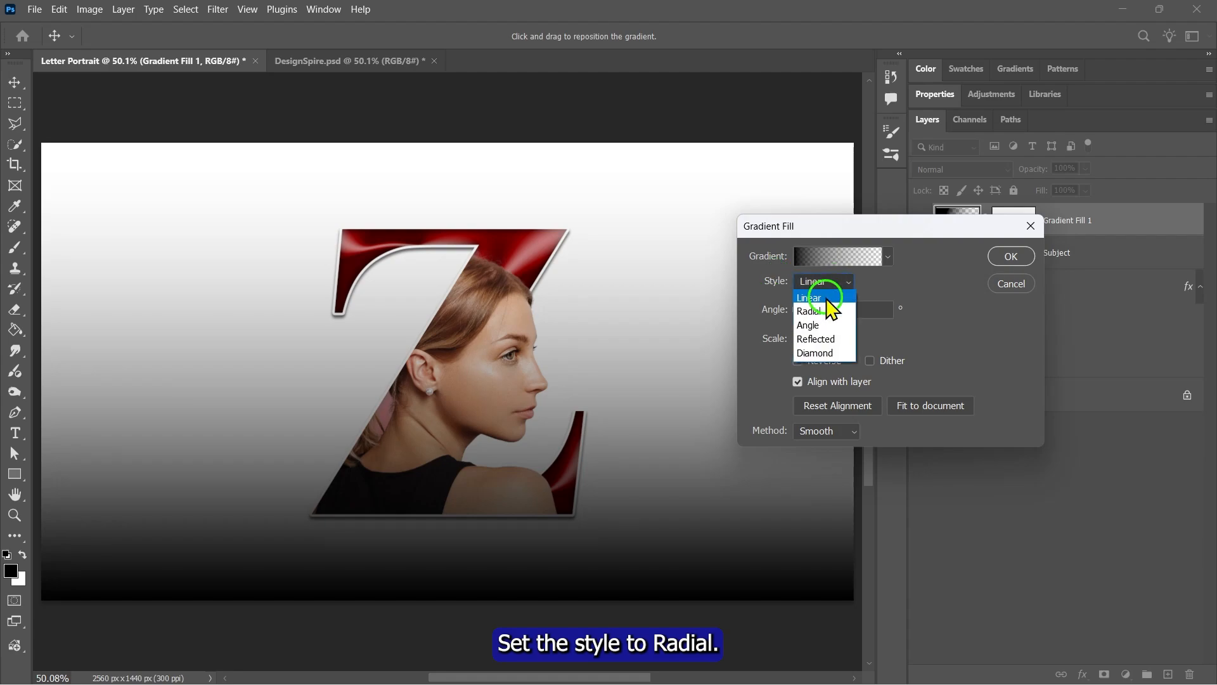
pyautogui.click(818, 311)
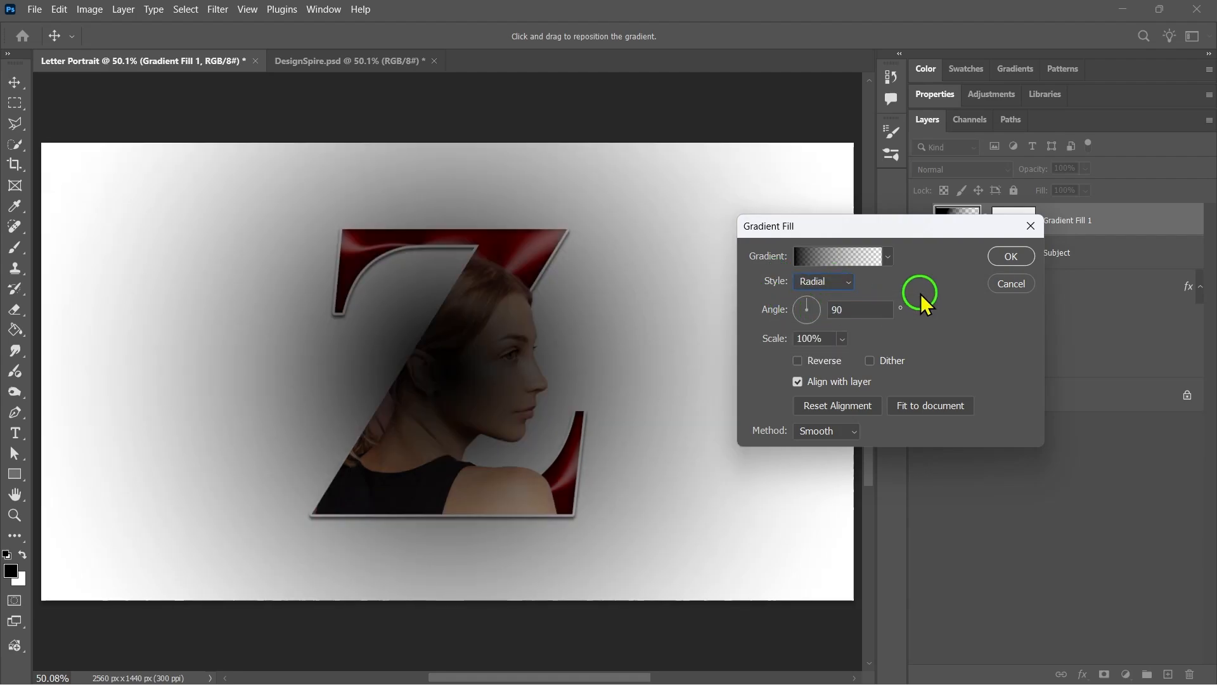
pyautogui.click(815, 362)
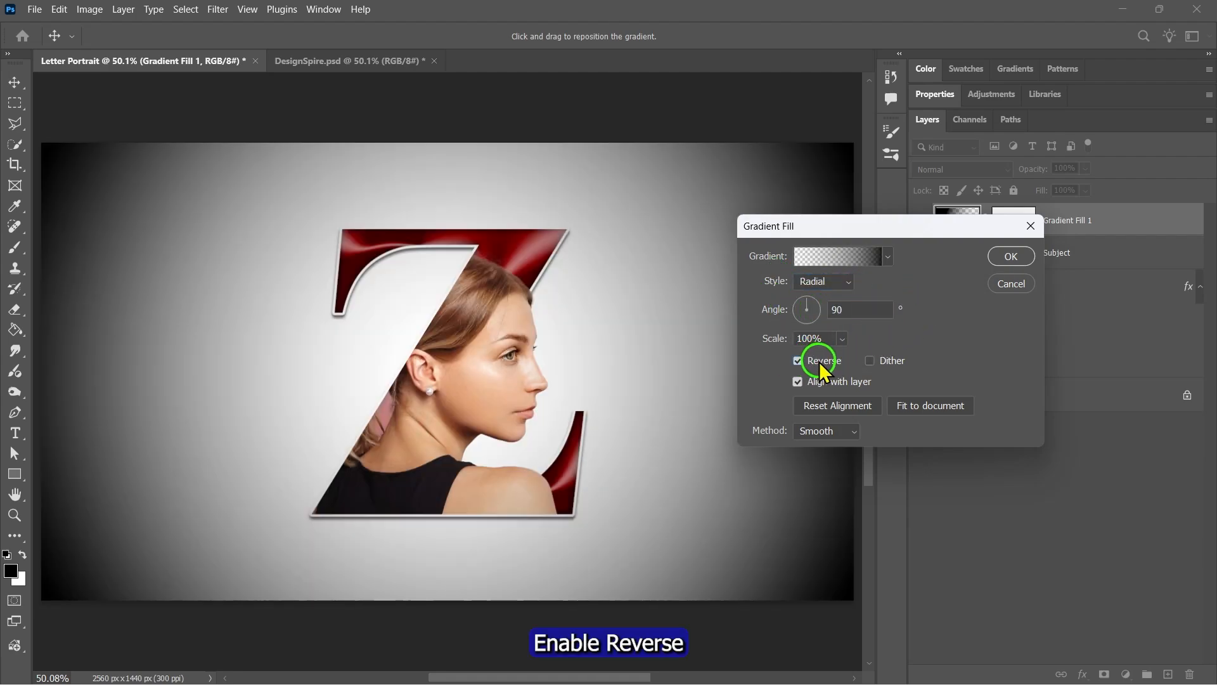
pyautogui.click(843, 338)
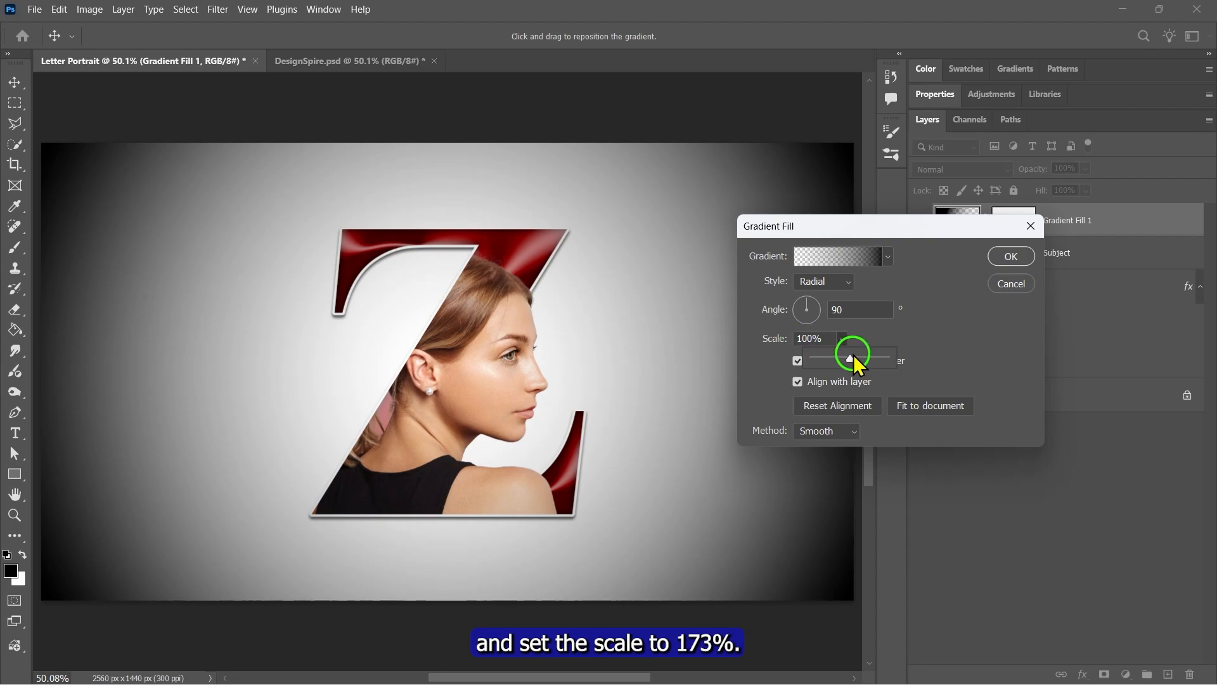
pyautogui.moveTo(858, 359); pyautogui.dragTo(861, 358)
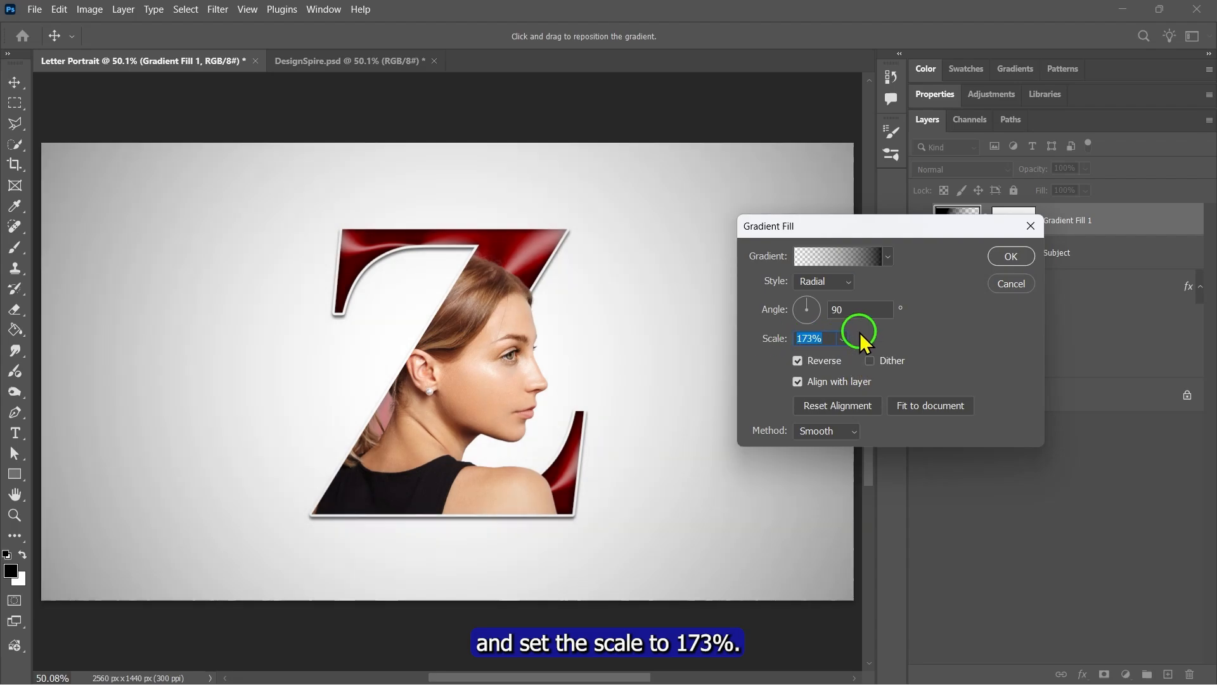
pyautogui.click(1002, 258)
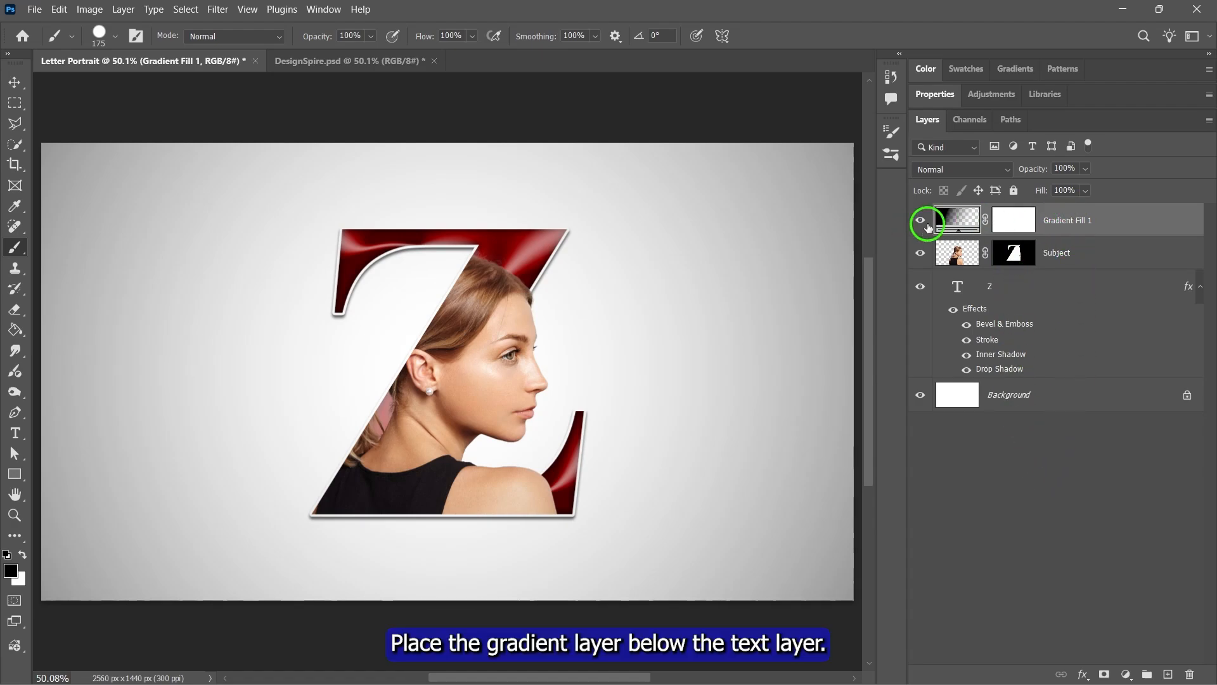
pyautogui.moveTo(1071, 218); pyautogui.dragTo(1082, 354)
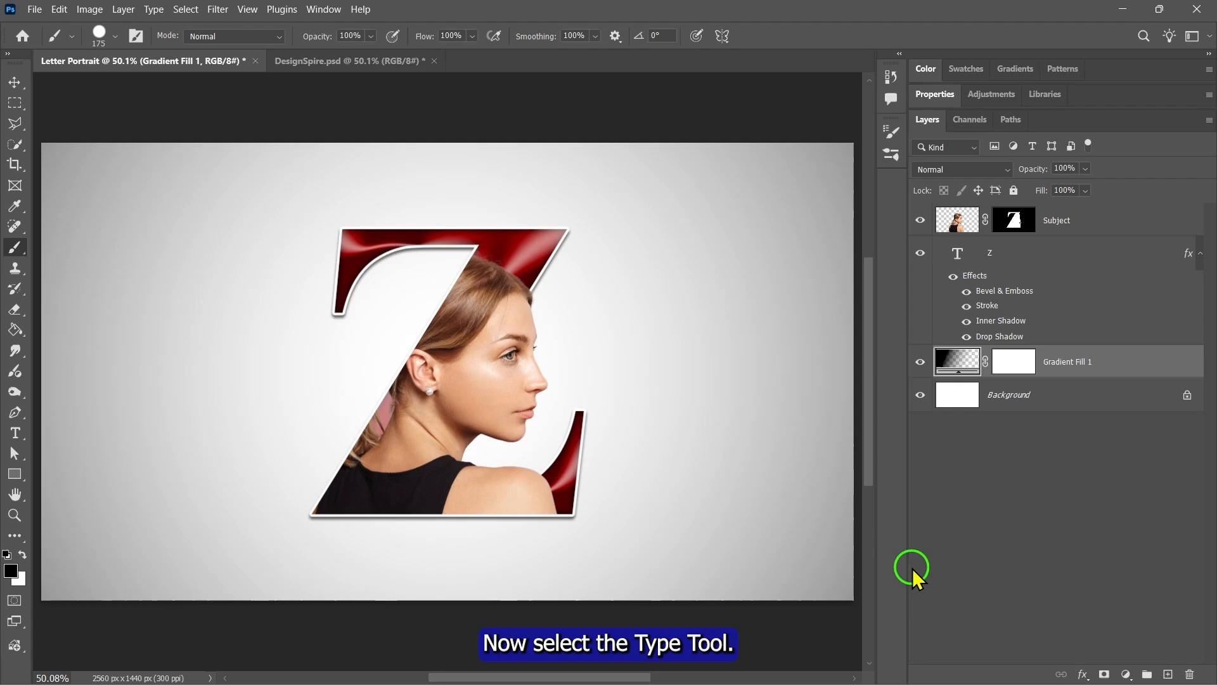
# Start a new text line to the left of the Z, above the Z layer, with a font size of 20 pt.
pyautogui.hotkey('alt', ']')
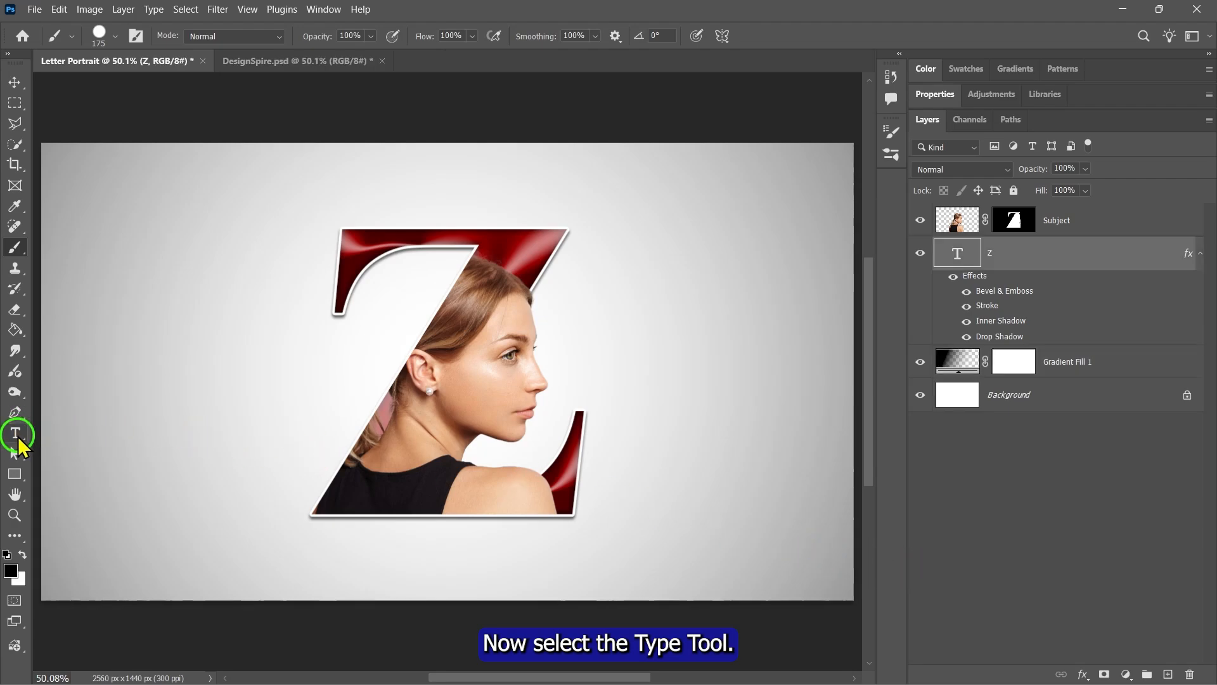
pyautogui.click(17, 433)
pyautogui.click(126, 418)
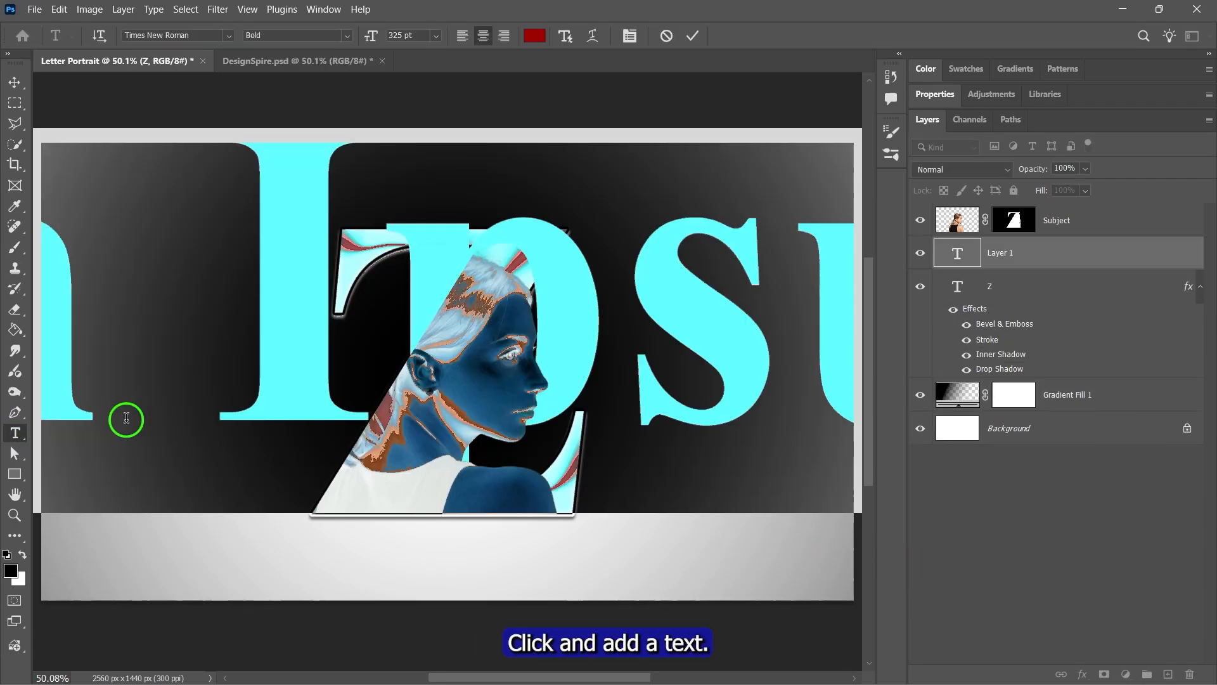
pyautogui.doubleClick(413, 34)
pyautogui.write('260')
pyautogui.press('Return')
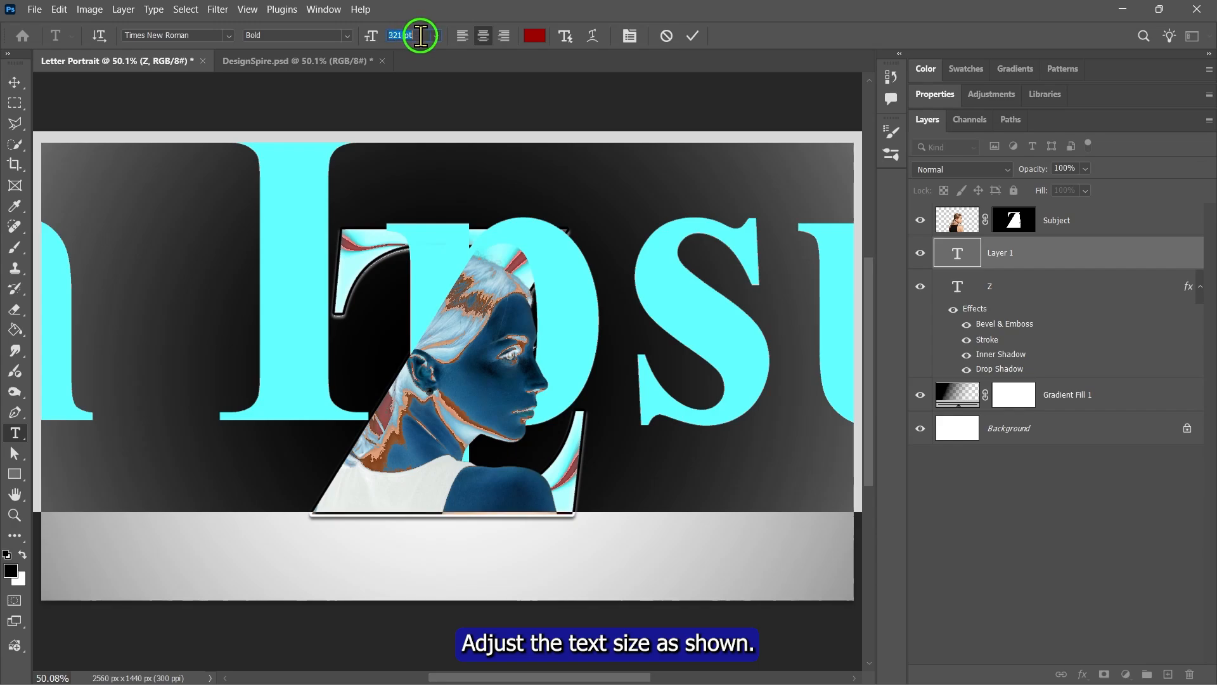
pyautogui.write('20')
pyautogui.press('Return')
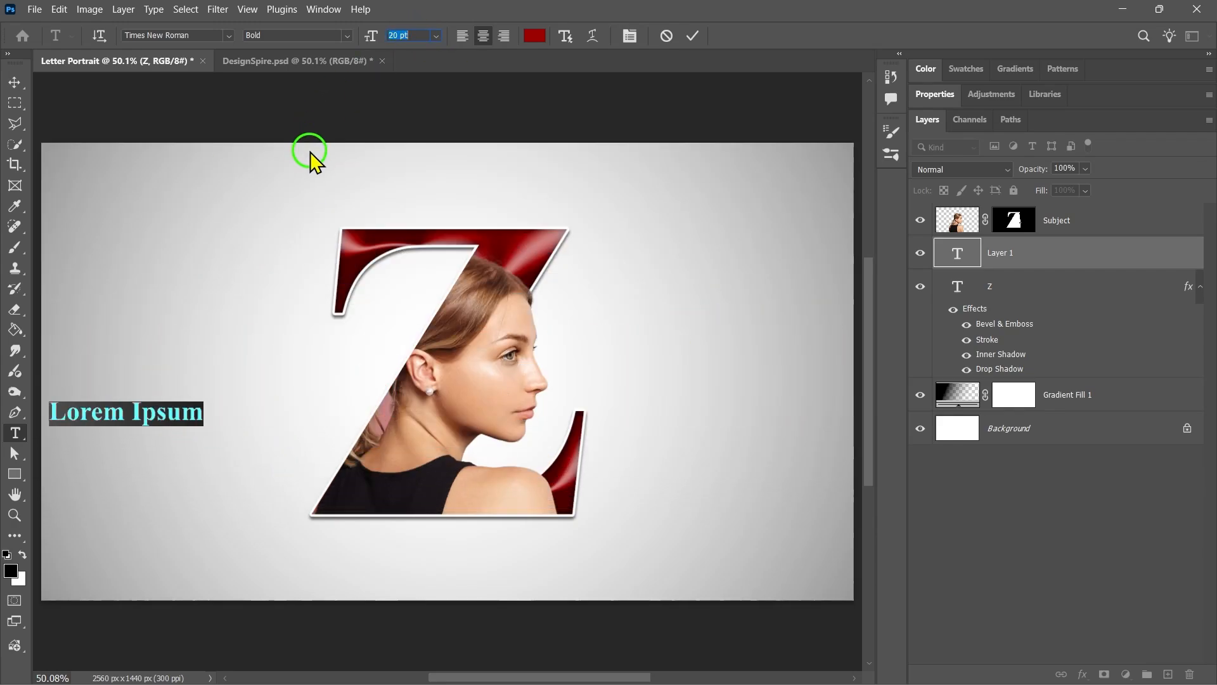
# Set the new text's font to Times New Roman Regular and its color to black (000000).
pyautogui.click(228, 35)
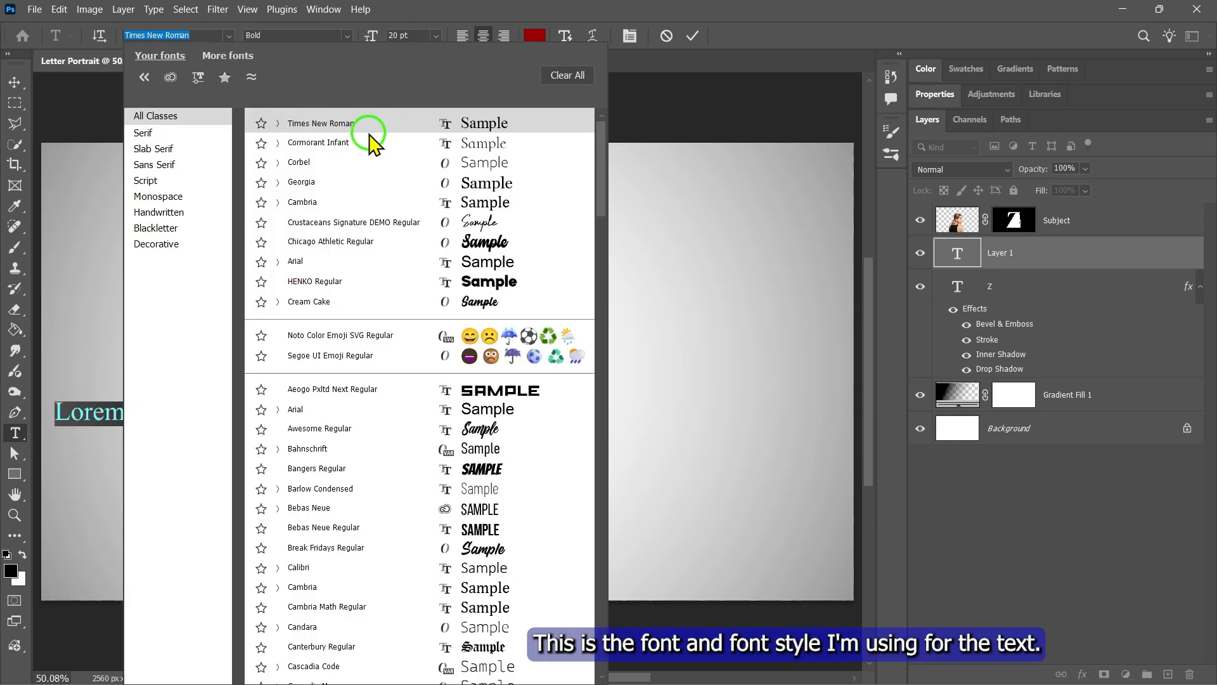
pyautogui.click(341, 124)
pyautogui.click(347, 35)
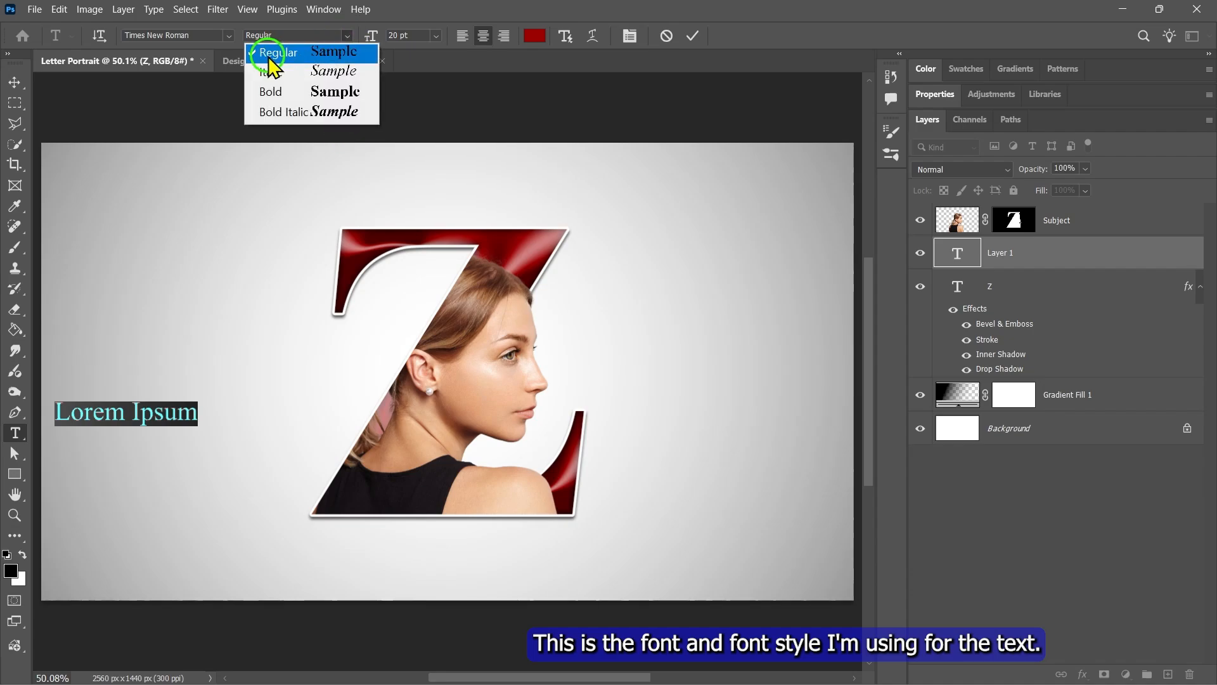
pyautogui.click(304, 54)
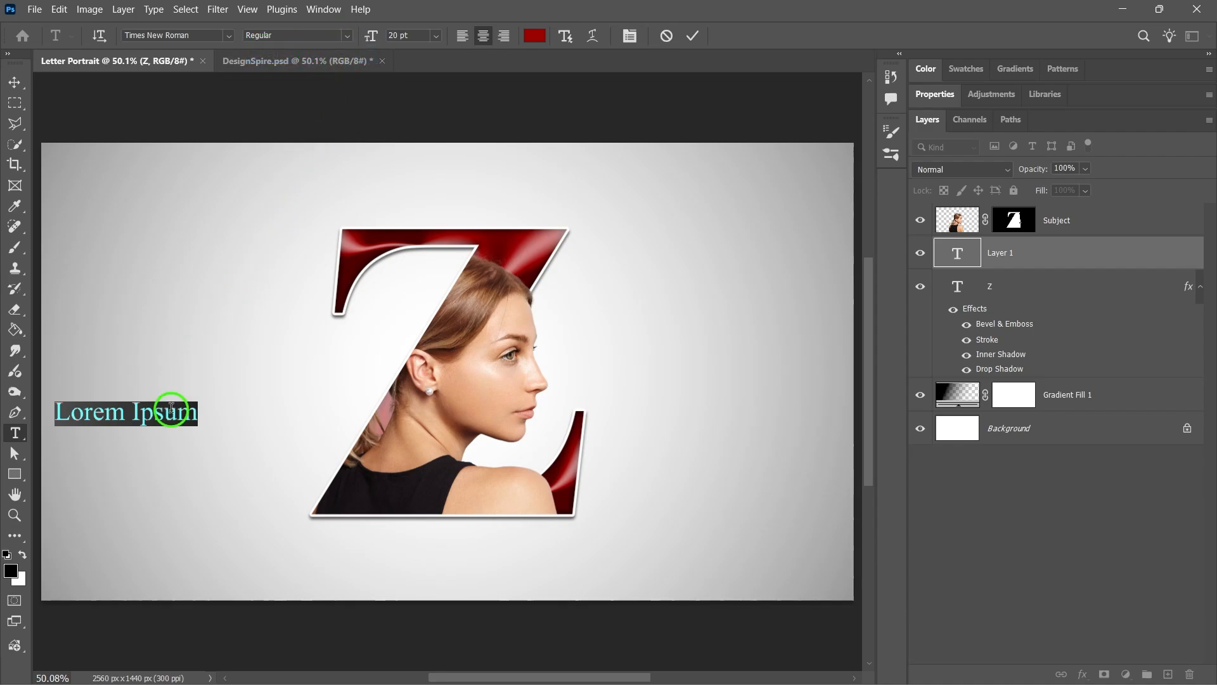
pyautogui.click(534, 35)
pyautogui.moveTo(848, 285); pyautogui.dragTo(773, 486)
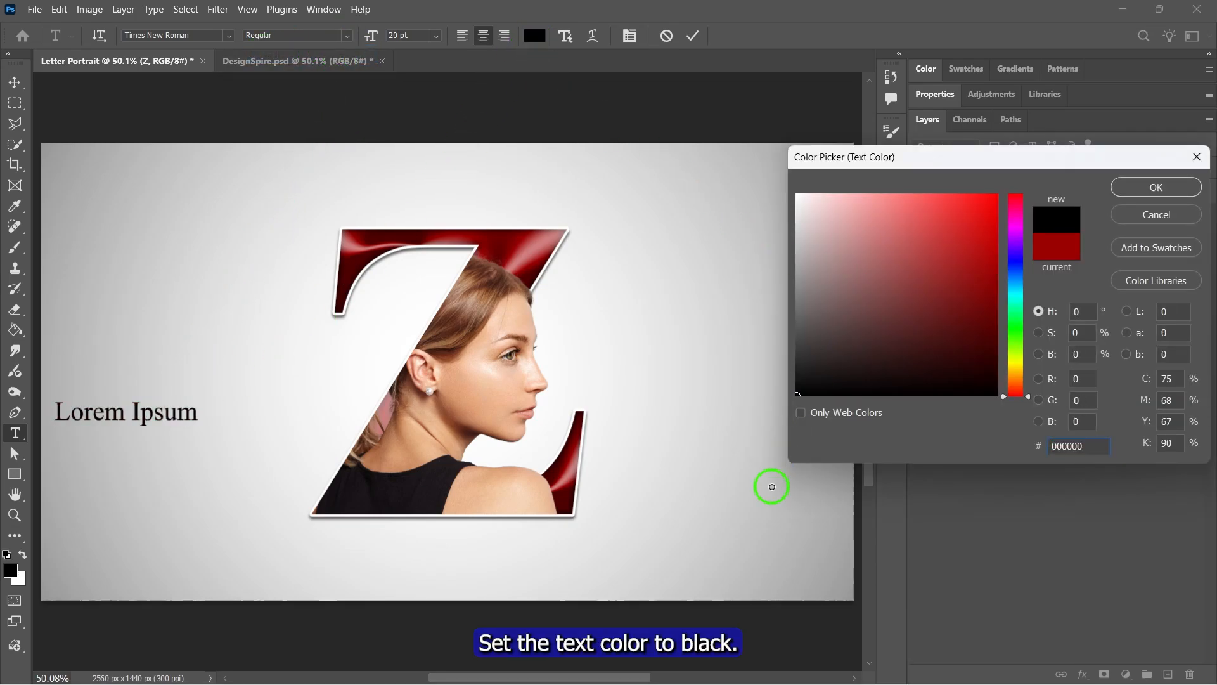
pyautogui.click(1167, 187)
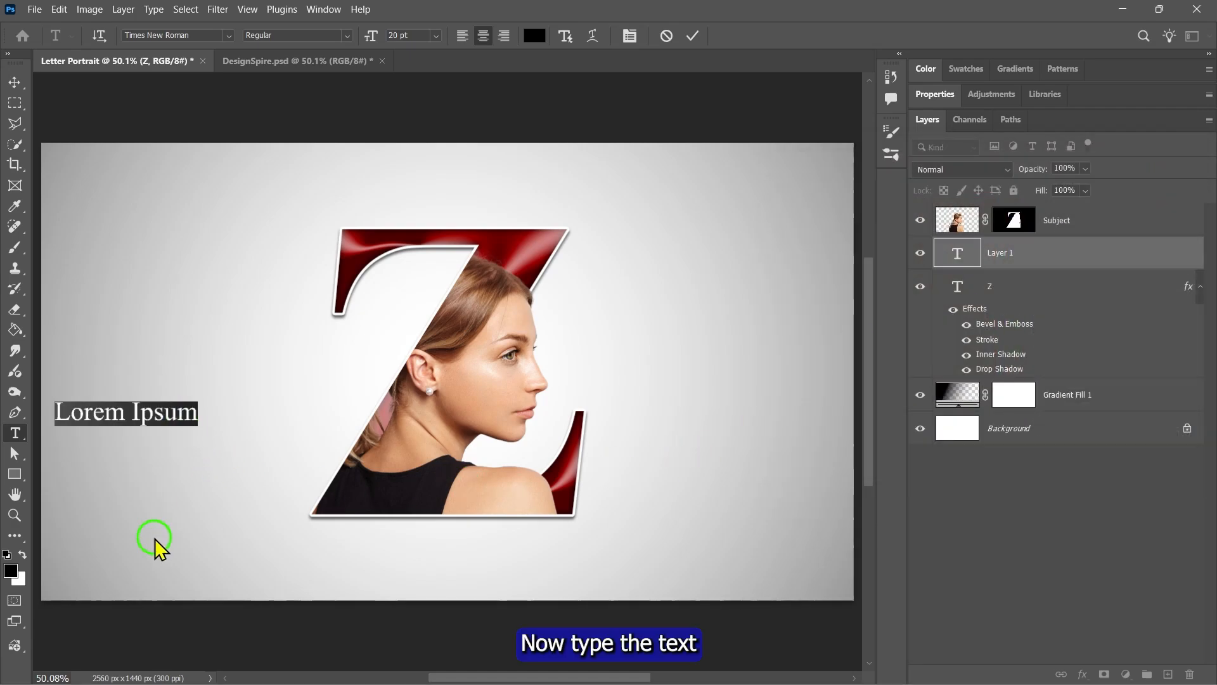
# Enter LETTER as the text, centered just above the Z, and set its tracking to 1000.
pyautogui.write('LETTER')
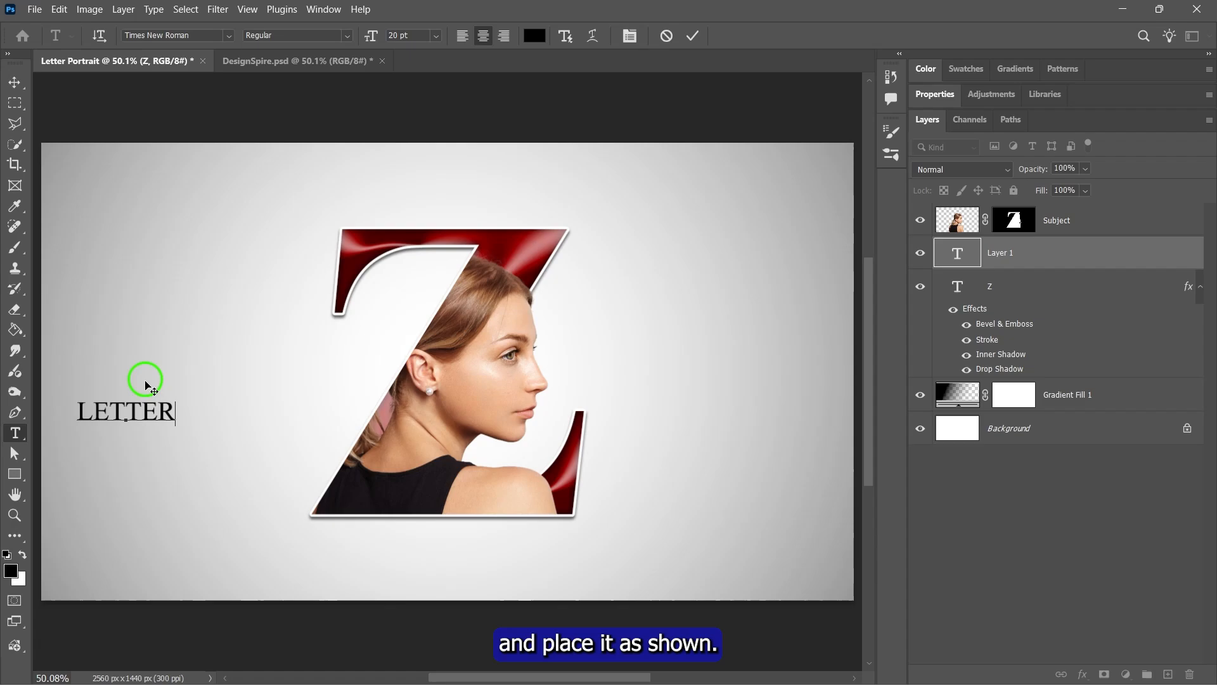
pyautogui.moveTo(145, 385); pyautogui.dragTo(469, 179)
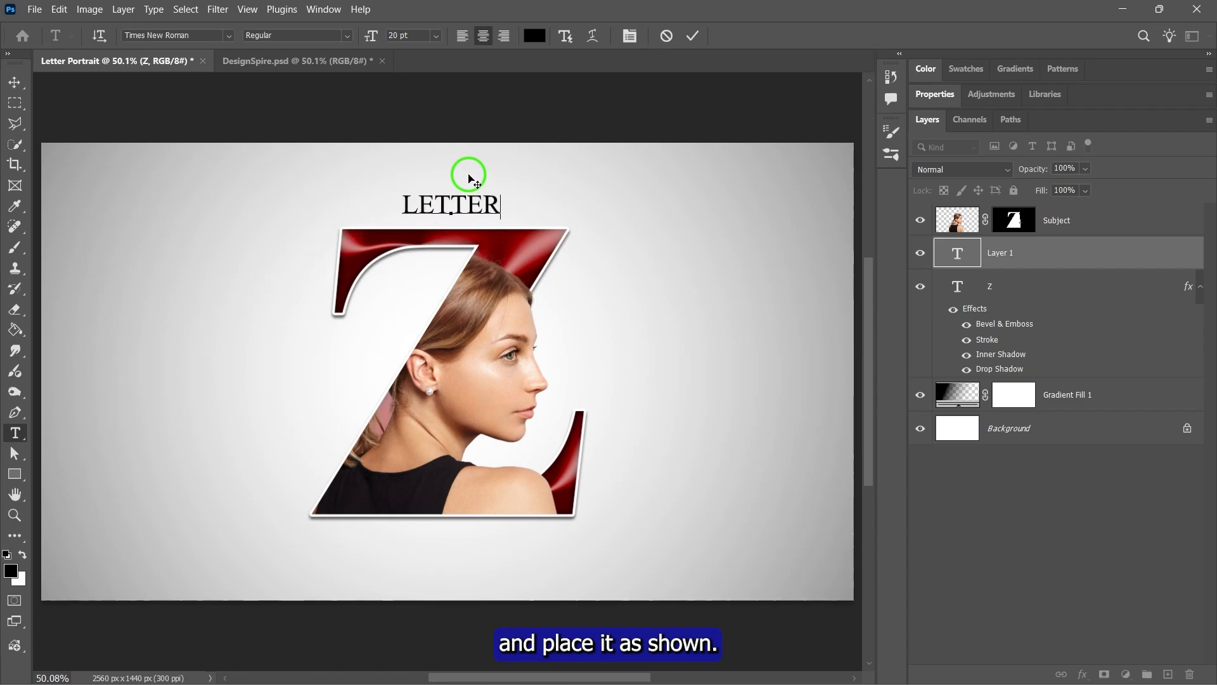
pyautogui.doubleClick(467, 205)
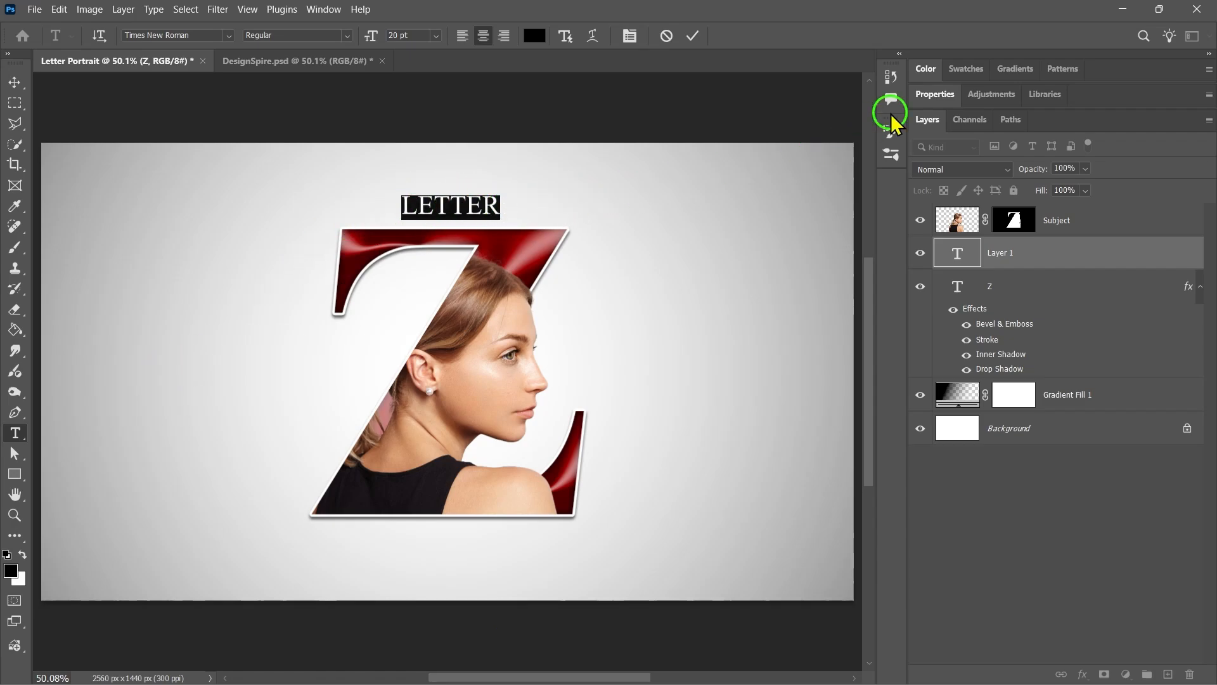
pyautogui.click(935, 94)
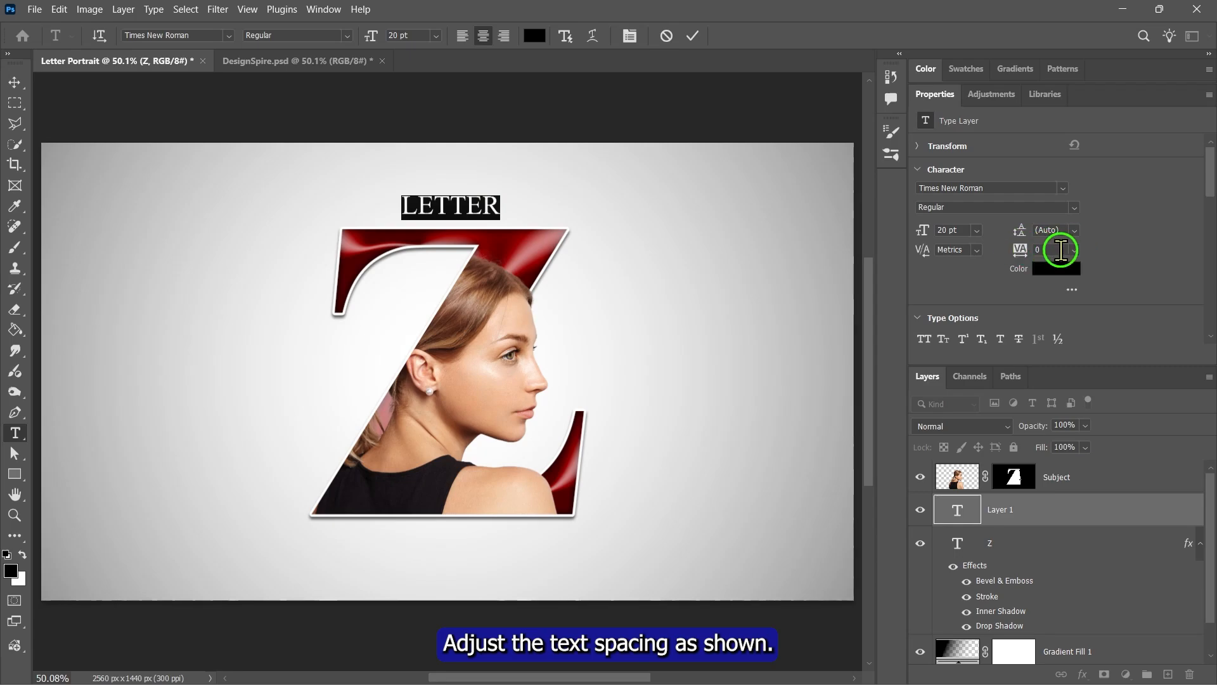
pyautogui.moveTo(1022, 248); pyautogui.dragTo(1057, 249)
pyautogui.write('1000')
pyautogui.press('Return')
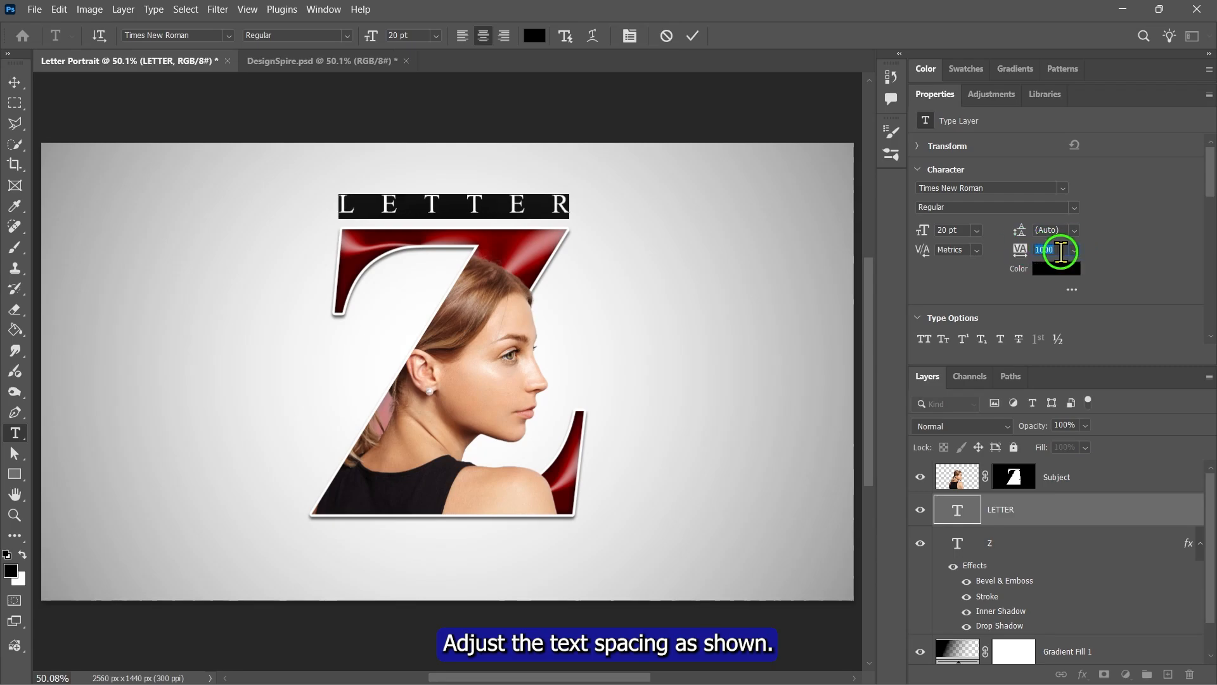
pyautogui.click(692, 35)
# Duplicate the LETTER text layer and move the copy straight down to just below the Z.
pyautogui.press('v')
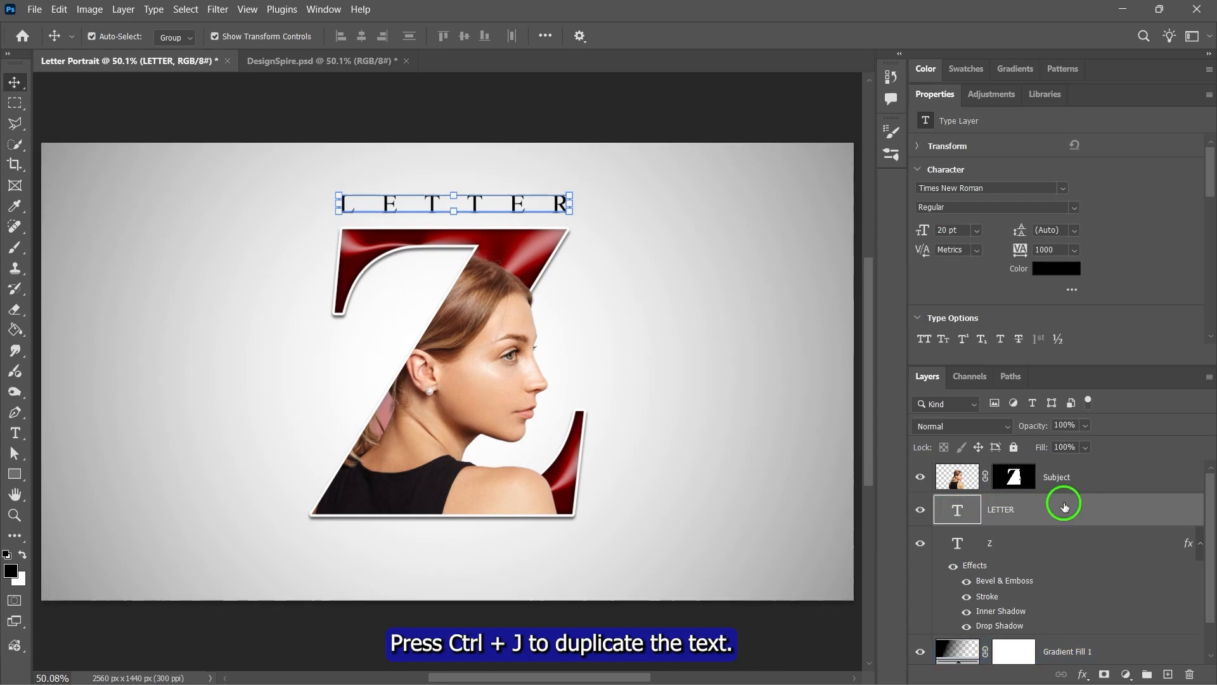
pyautogui.hotkey('ctrl', 'j')
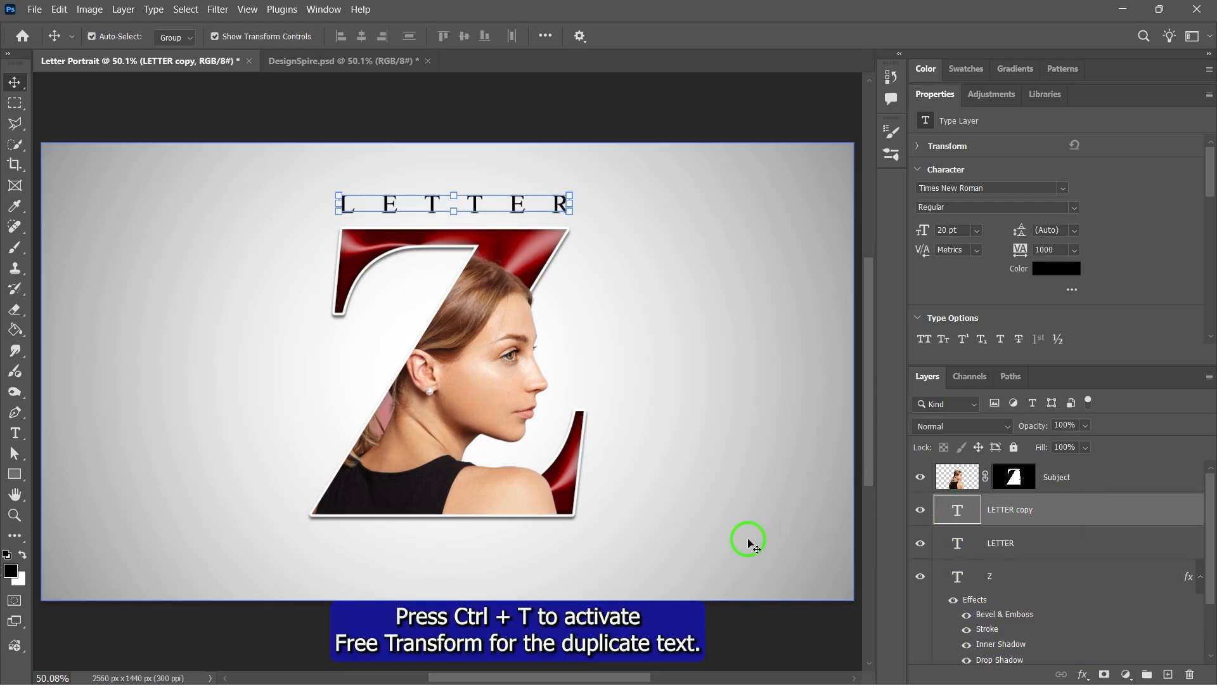
pyautogui.press('ctrl')
pyautogui.hotkey('ctrl', 't')
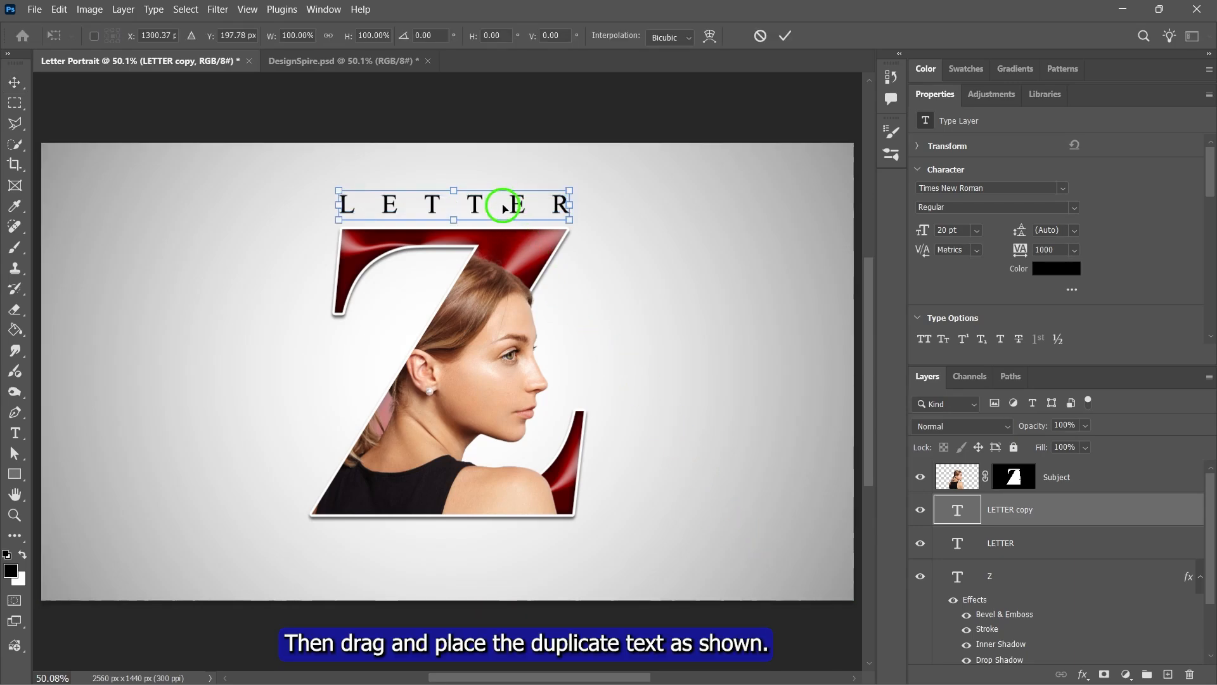
pyautogui.moveTo(504, 208); pyautogui.dragTo(515, 539)
pyautogui.click(785, 35)
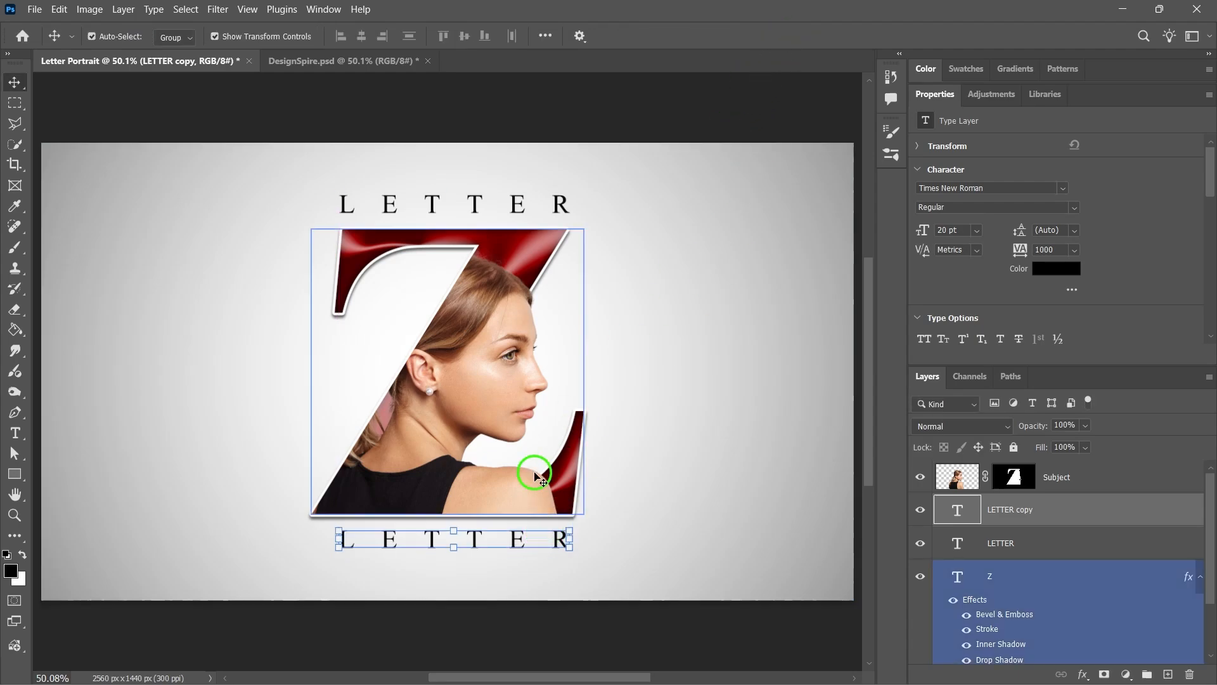
# Change the lower text copy to PORTRAIT and reduce its tracking until it is about as wide as the Z's base.
pyautogui.doubleClick(493, 541)
pyautogui.write('PORTRAIT')
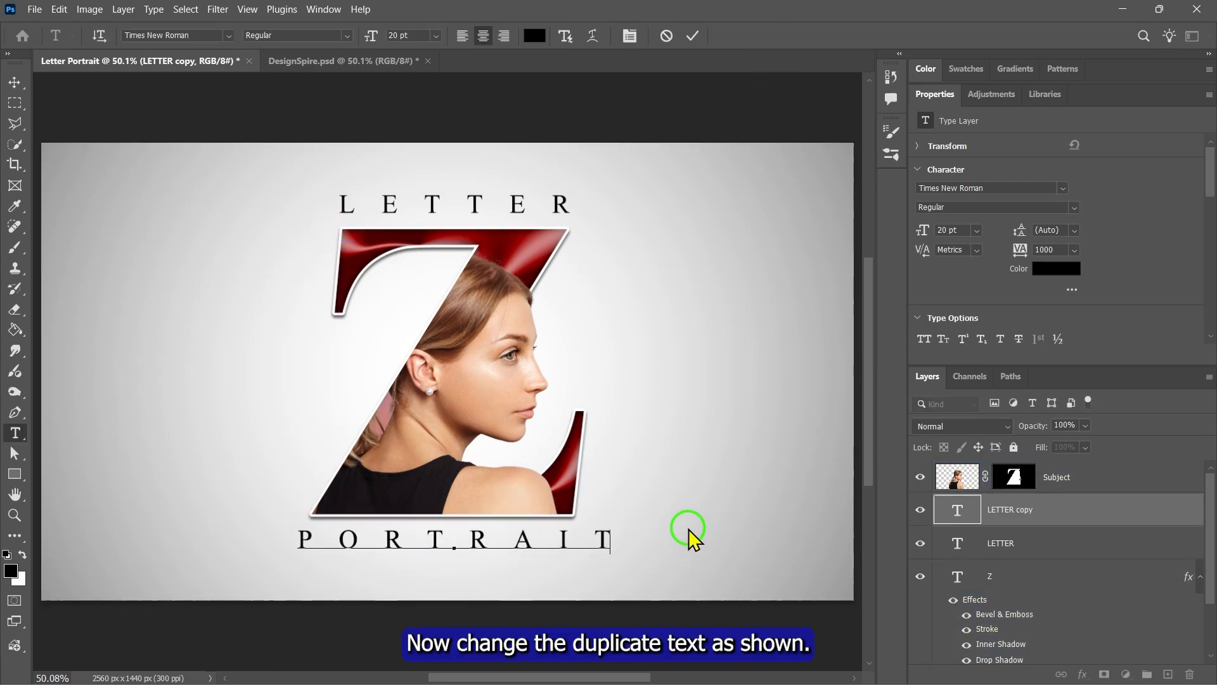
pyautogui.doubleClick(578, 539)
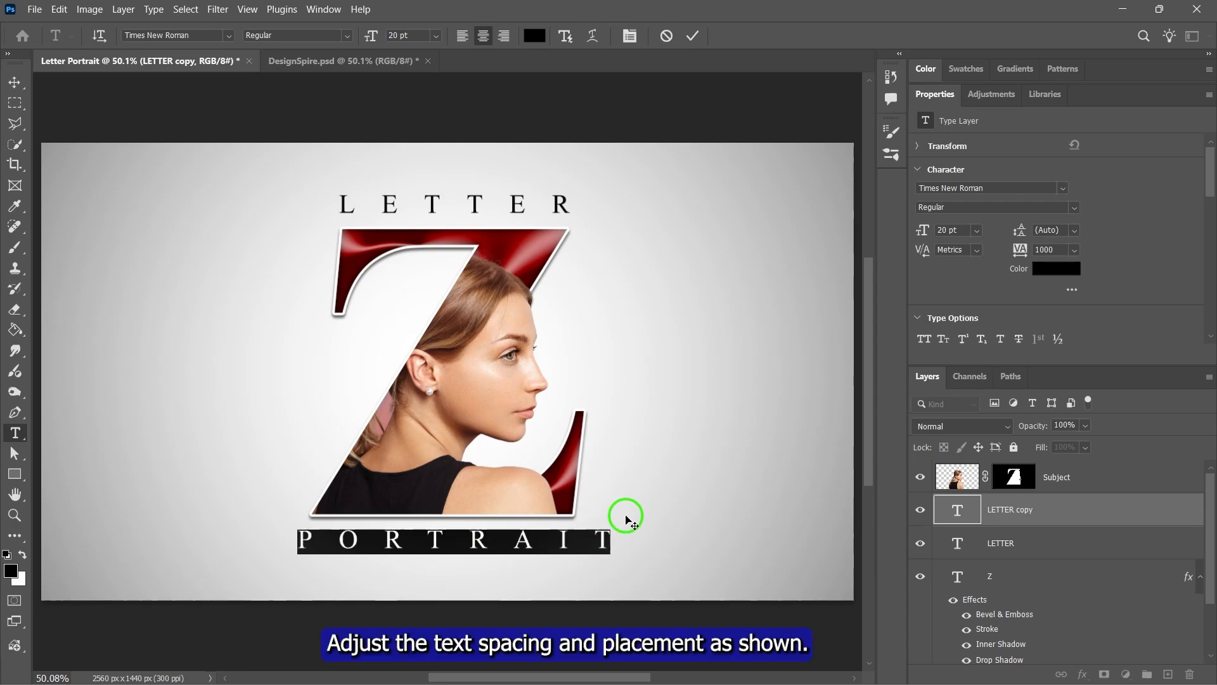
pyautogui.click(1064, 248)
pyautogui.scroll(-3, 1063, 248)
pyautogui.scroll(-9, 1063, 248)
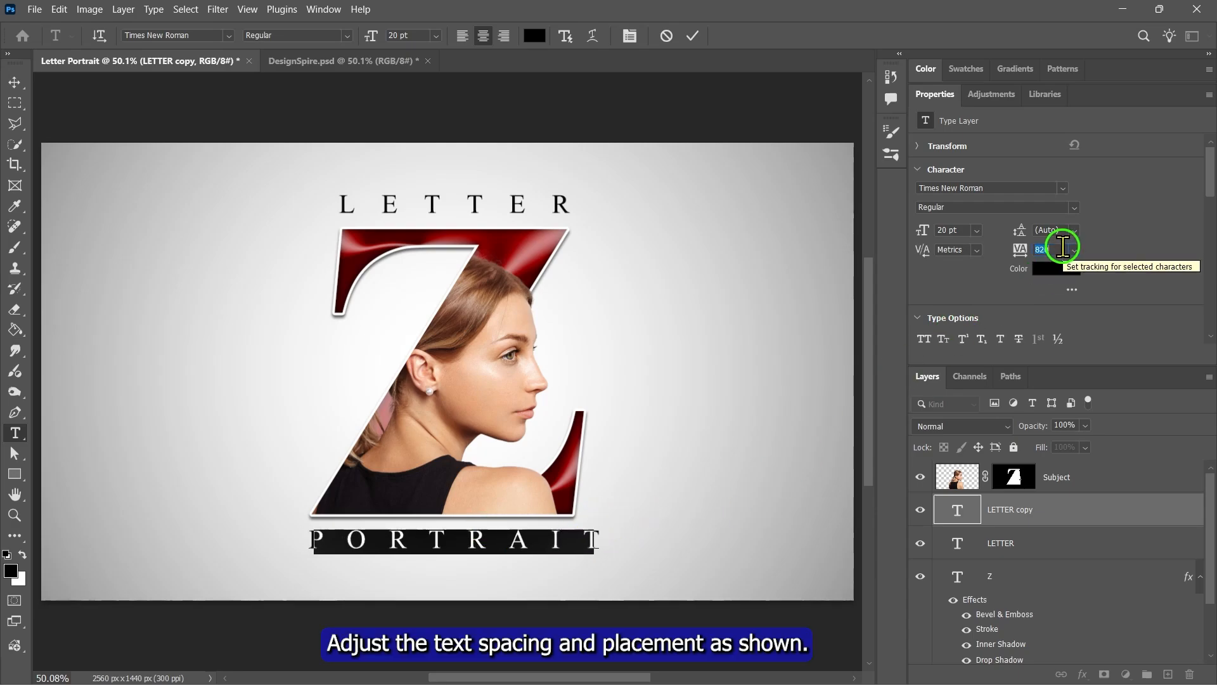
# Commit the PORTRAIT text and nudge it so it sits centered beneath the Z.
pyautogui.hotkey('ctrl', 'Return')
pyautogui.press('v')
pyautogui.moveTo(492, 544); pyautogui.dragTo(482, 543)
pyautogui.scroll(1, 1057, 248)
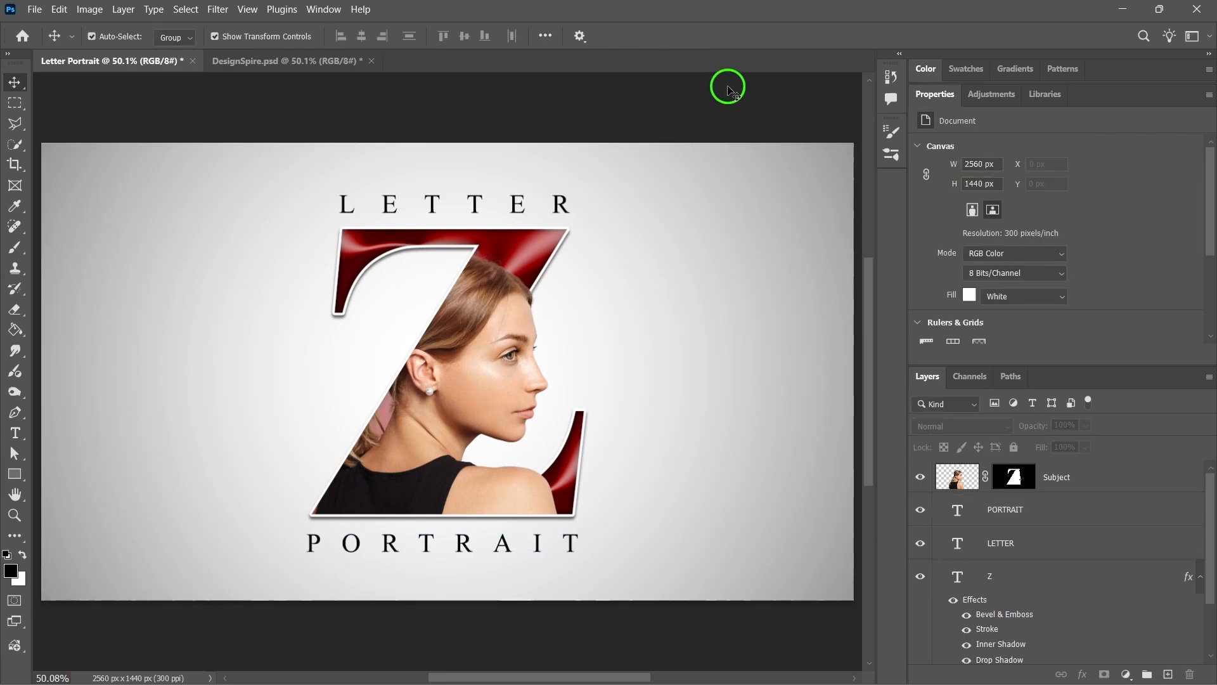
# Create a merged copy of all visible layers above the Subject layer and convert it to a smart object.
pyautogui.doubleClick(934, 94)
pyautogui.click(1003, 546)
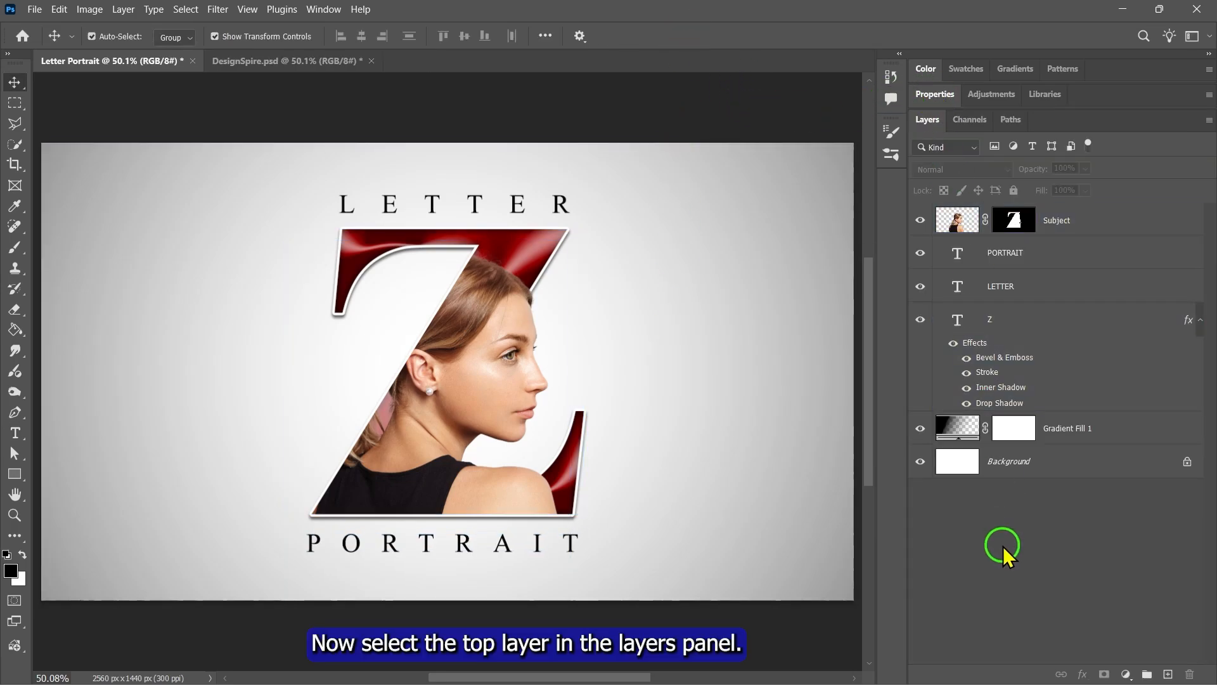
pyautogui.click(1081, 223)
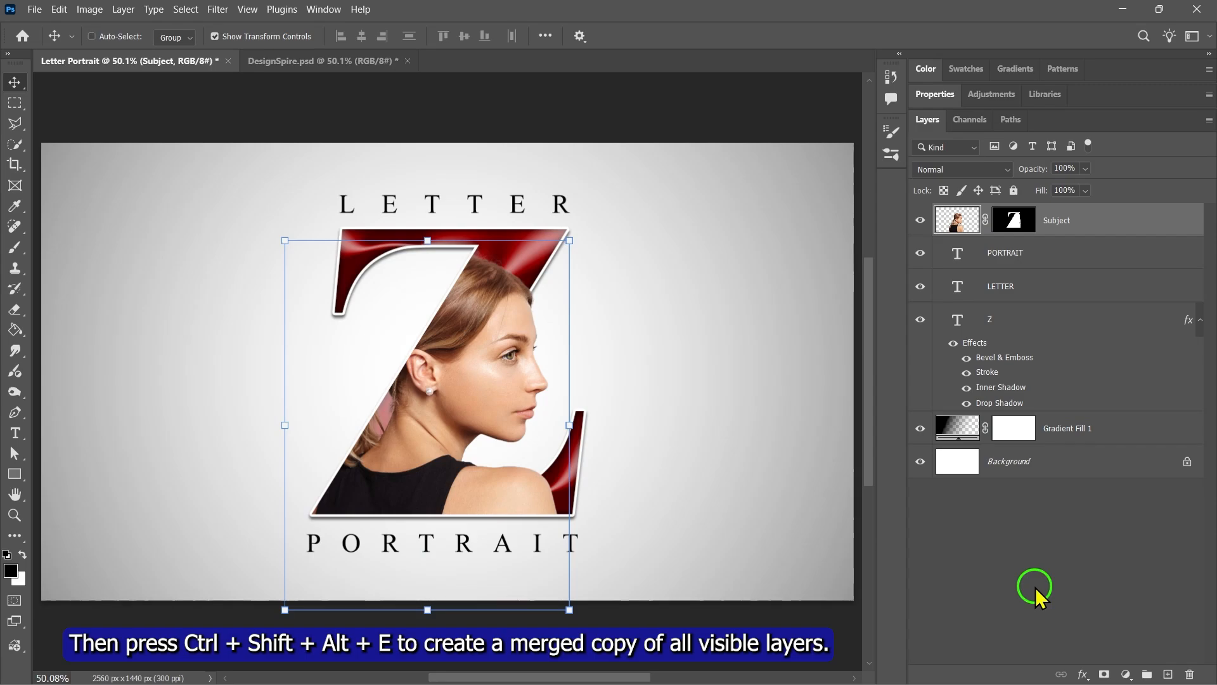
pyautogui.hotkey('ctrl', 'shift', 'alt', 'e')
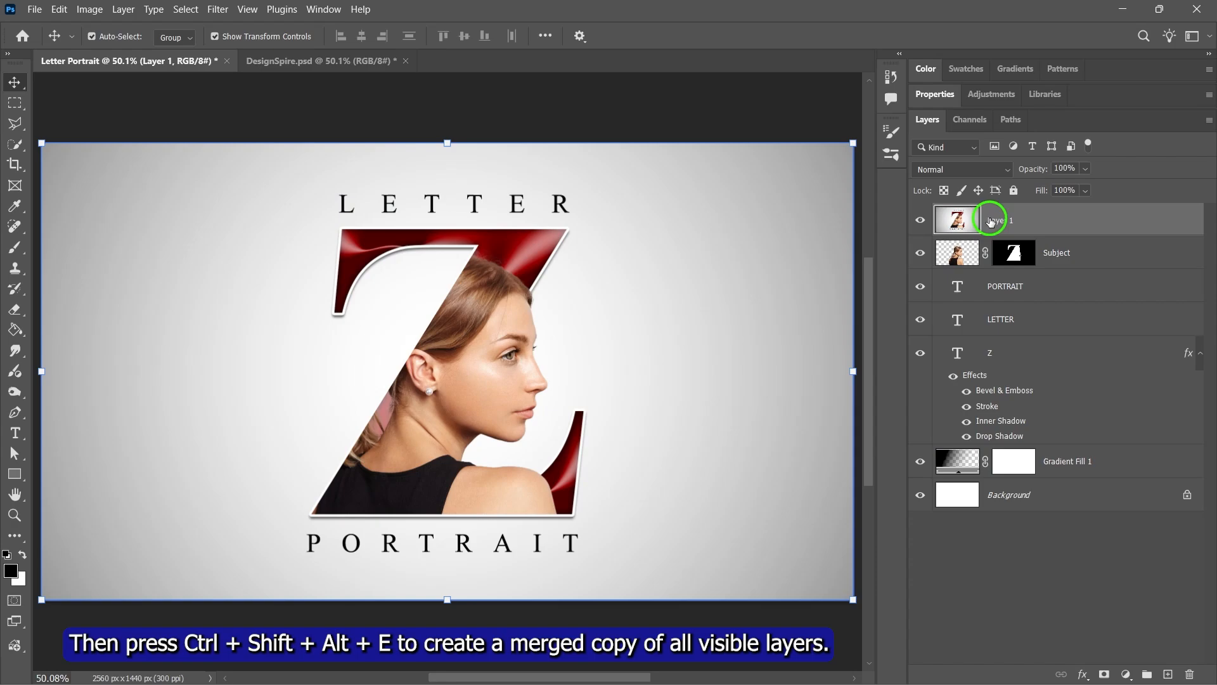
pyautogui.rightClick(1027, 220)
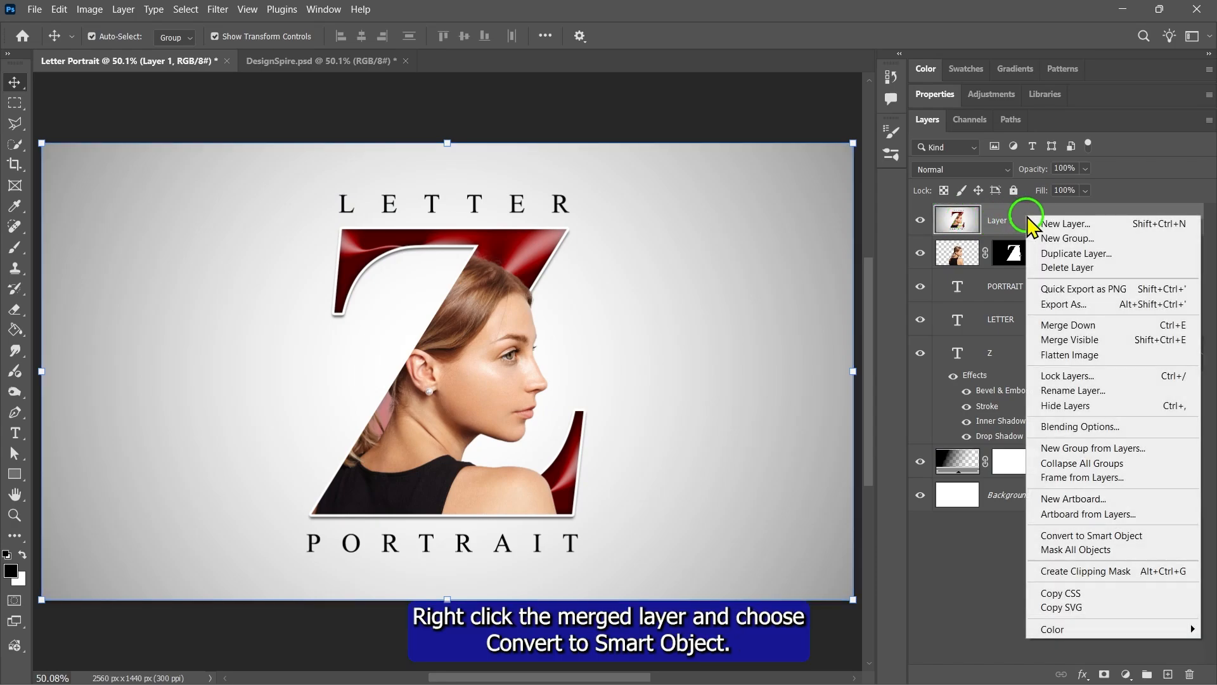
pyautogui.click(1071, 535)
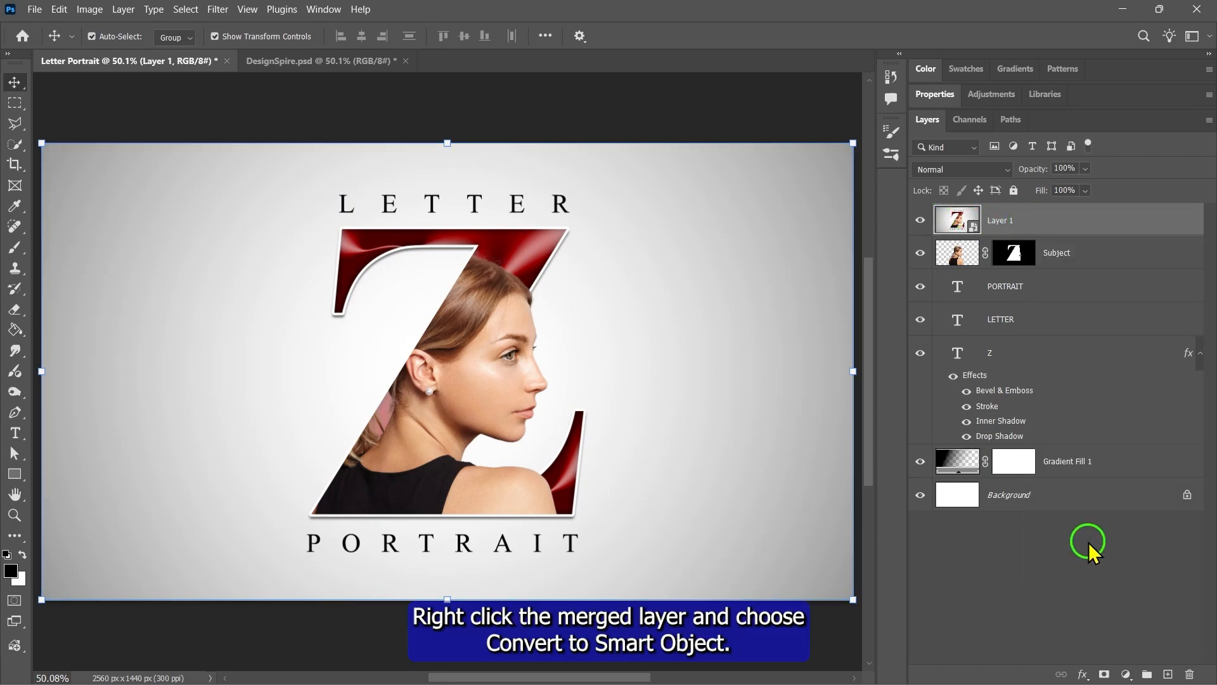
# Start a Camera Raw Filter on the merged smart object and set Contrast to +20, Whites to +40 and Blacks to +20.
pyautogui.click(218, 9)
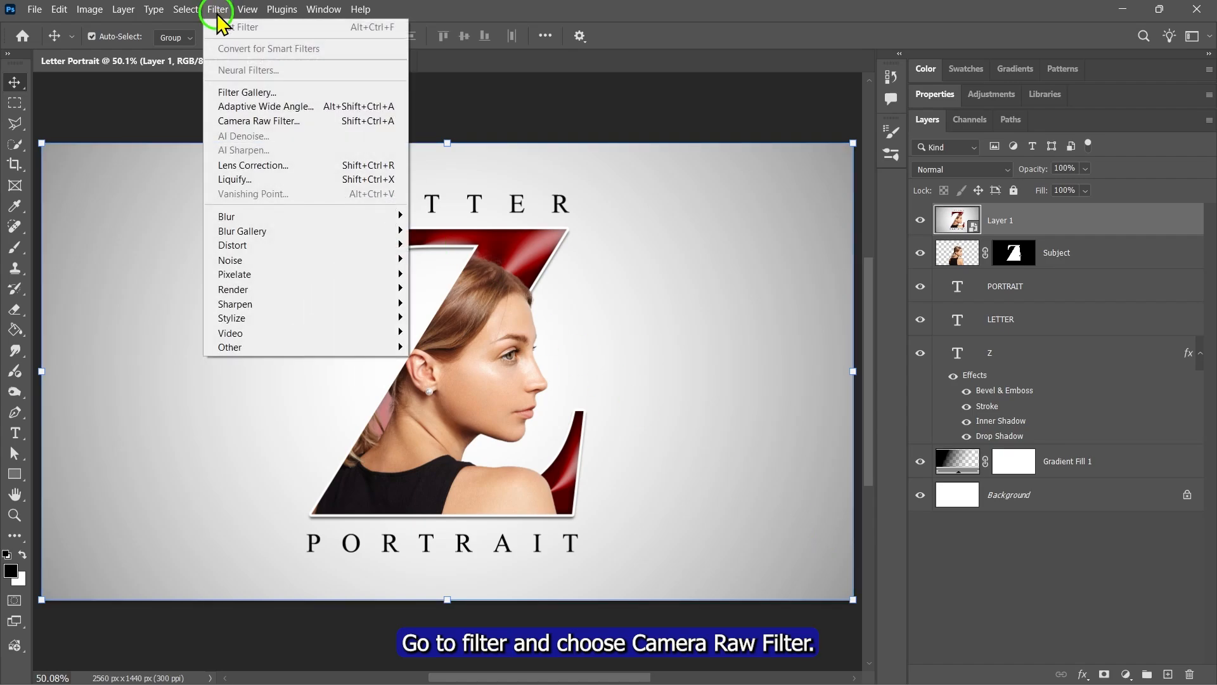
pyautogui.click(247, 121)
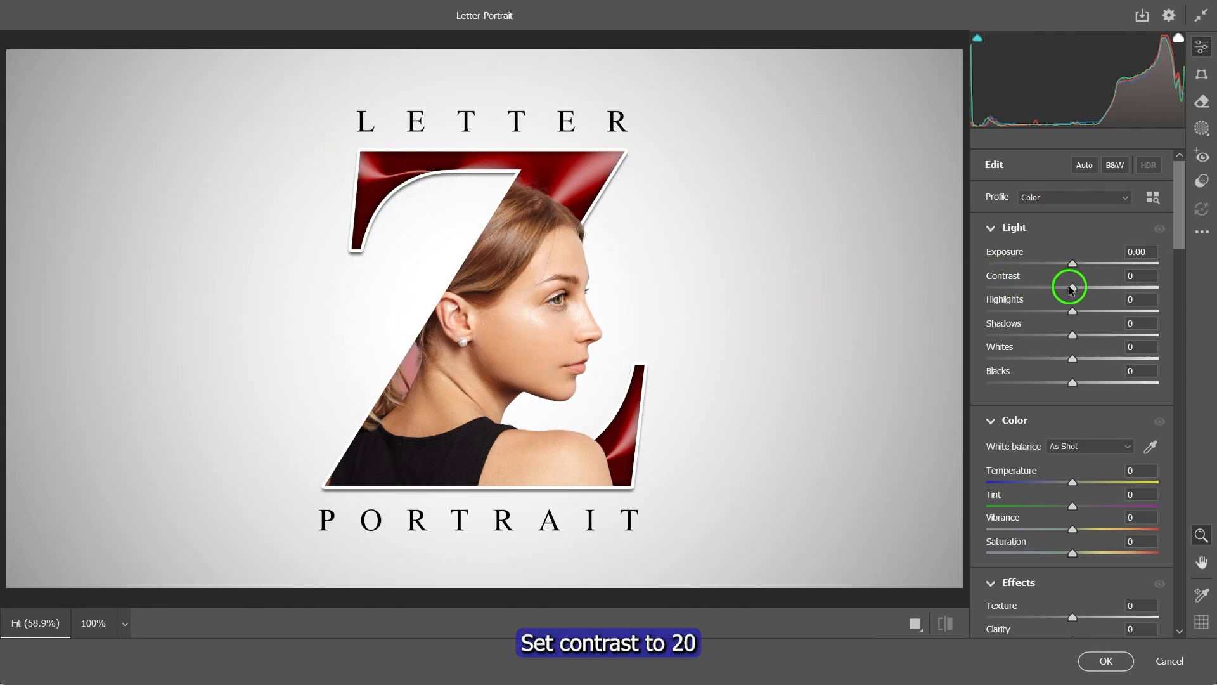
pyautogui.moveTo(1071, 289)
pyautogui.mouseDown()
pyautogui.moveTo(1100, 283)
pyautogui.moveTo(1089, 286)
pyautogui.mouseUp()
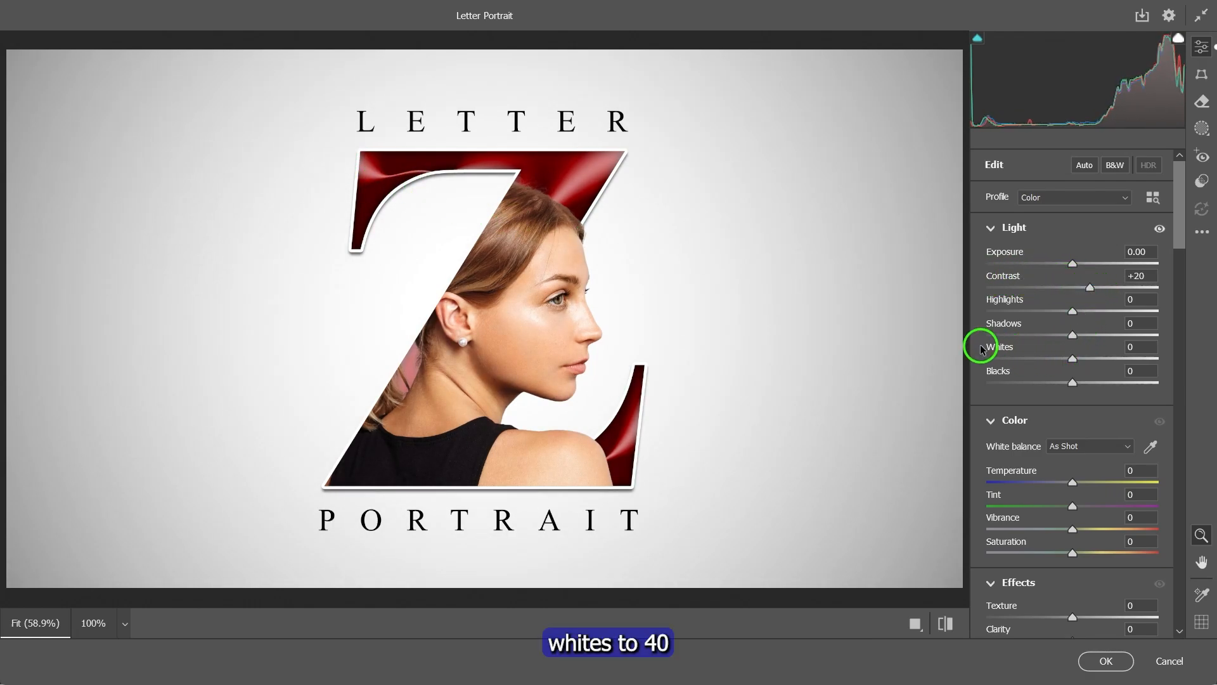
pyautogui.moveTo(1073, 359); pyautogui.dragTo(1096, 387)
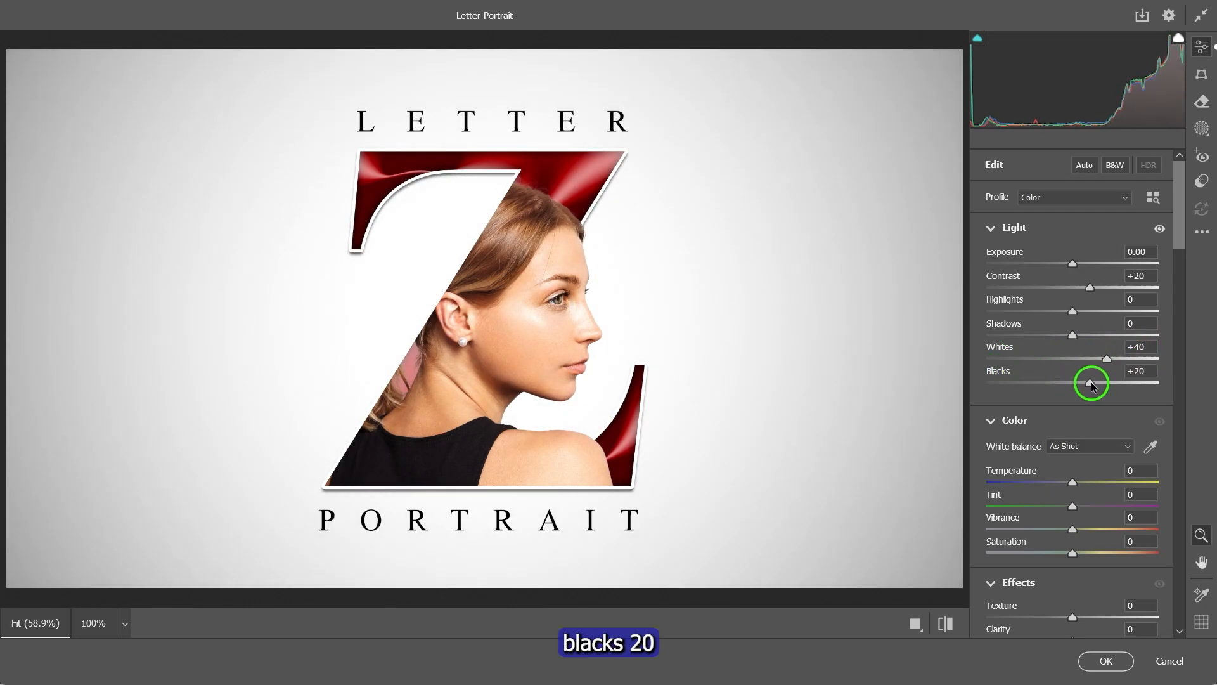
# Set the Camera Raw effects to Texture +30, Clarity +20 and Dehaze +10, and apply the filter.
pyautogui.moveTo(1183, 241); pyautogui.dragTo(1184, 261)
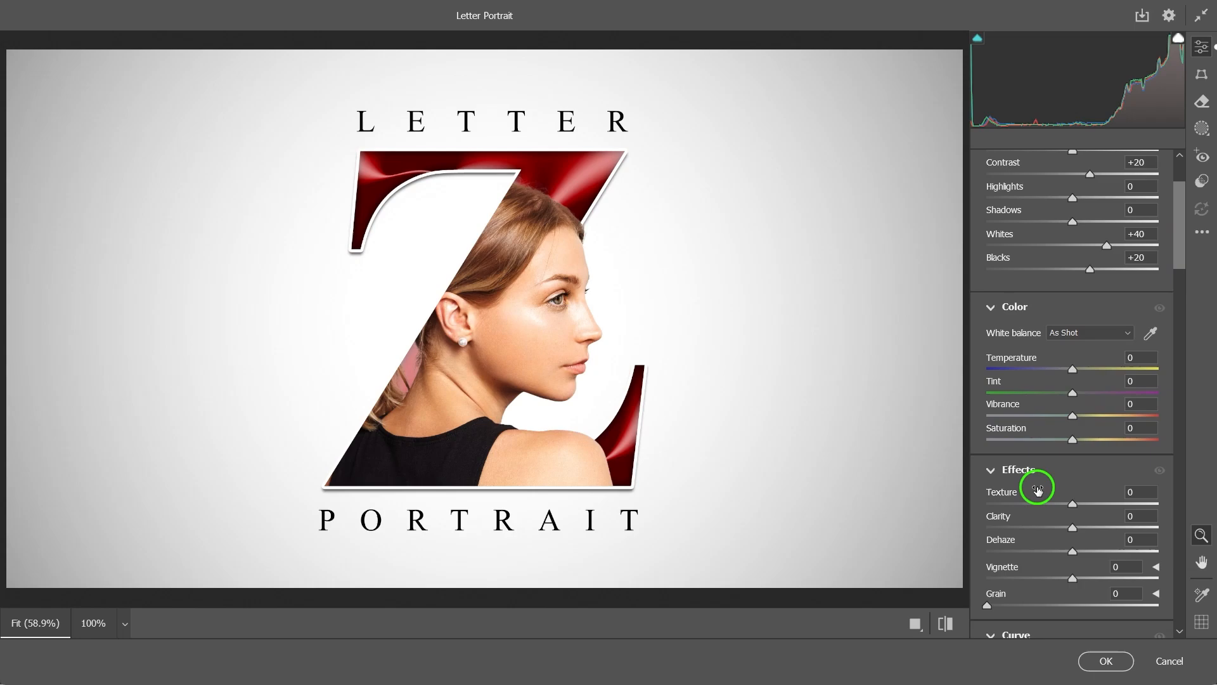
pyautogui.moveTo(1073, 504); pyautogui.dragTo(1092, 528)
pyautogui.scroll(-2, 1183, 251)
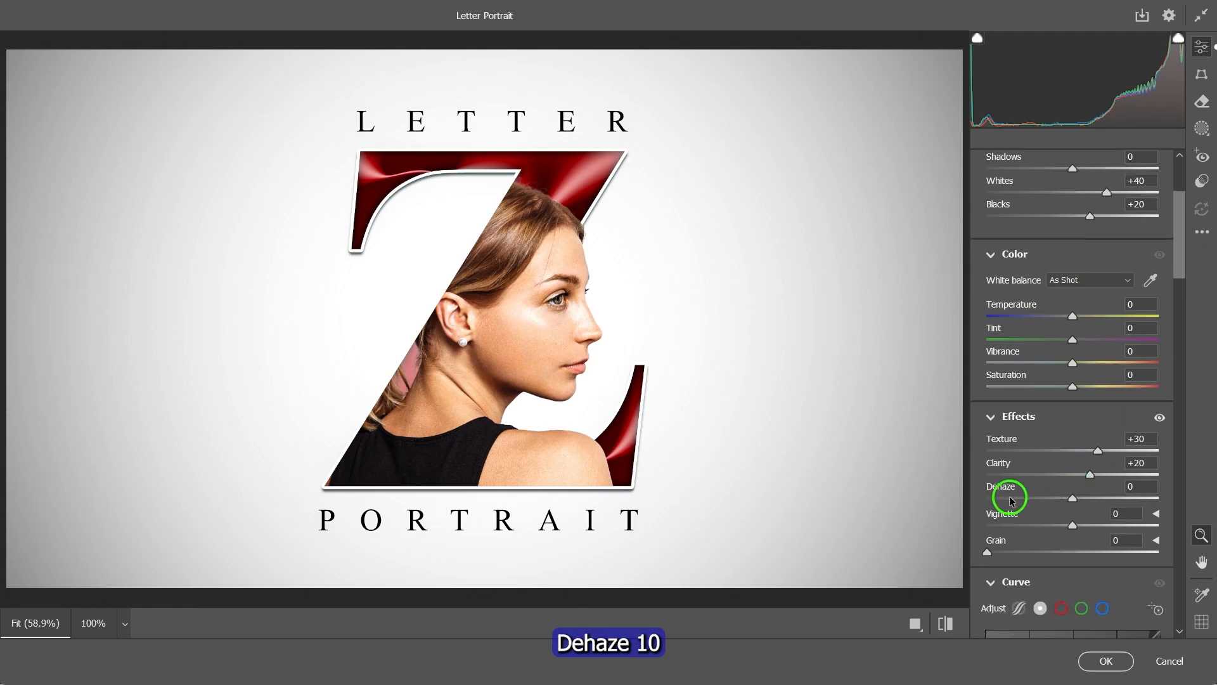
pyautogui.moveTo(1076, 502); pyautogui.dragTo(1072, 501)
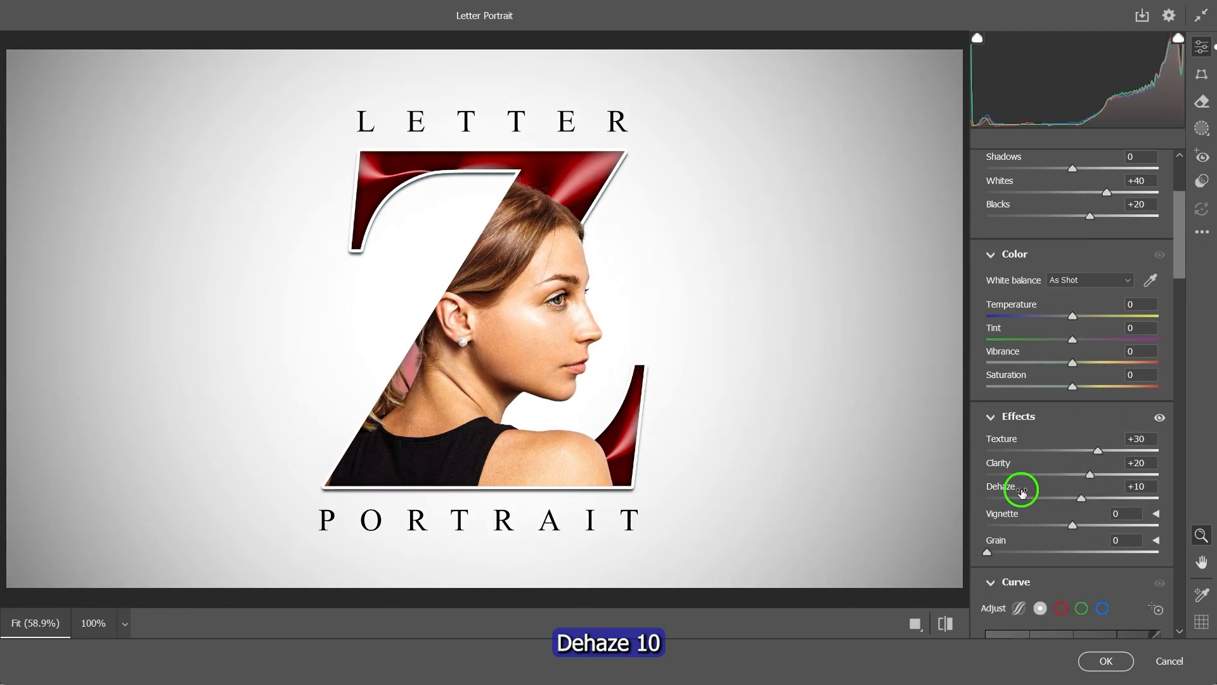
pyautogui.click(1104, 661)
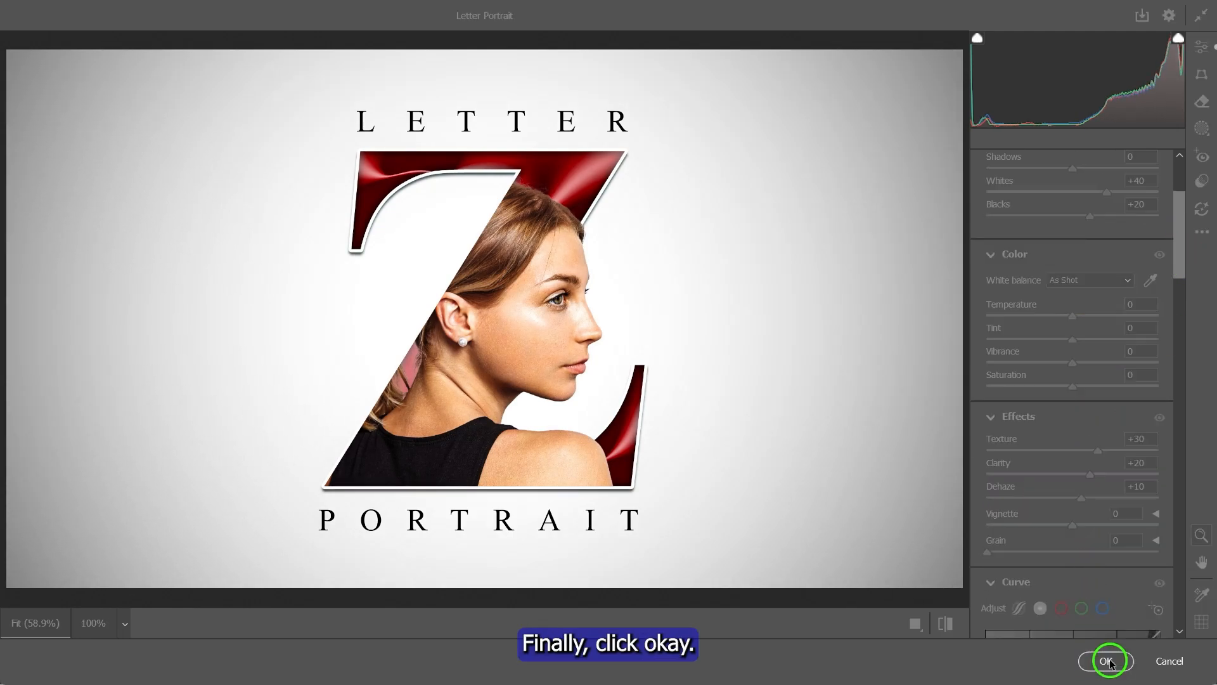